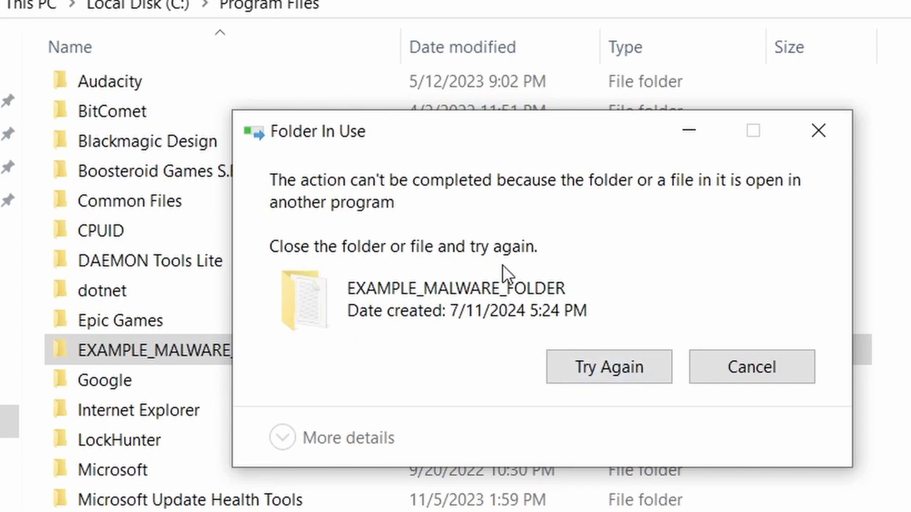
# Step: Retry deleting the locked malware folder, then remove the chrome policy template and close Group Policy
pyautogui.click(599, 372)
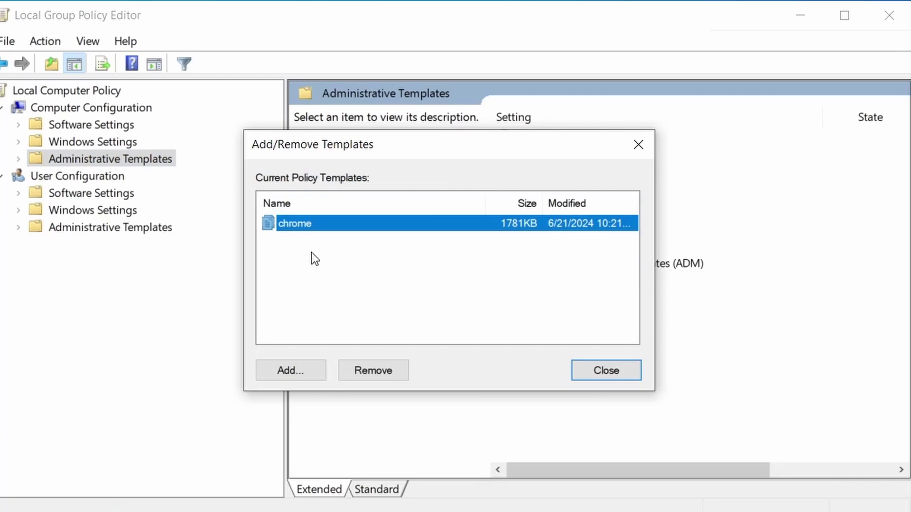
pyautogui.click(385, 371)
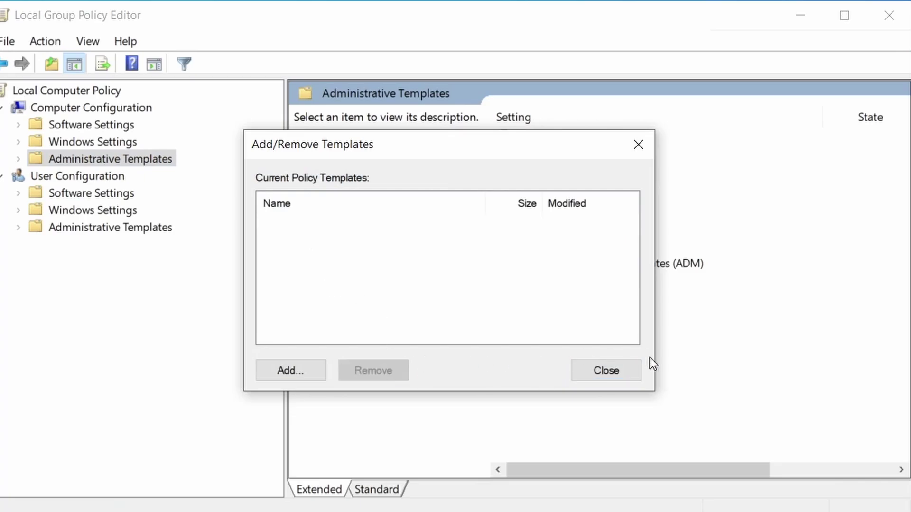
pyautogui.click(639, 370)
pyautogui.click(889, 16)
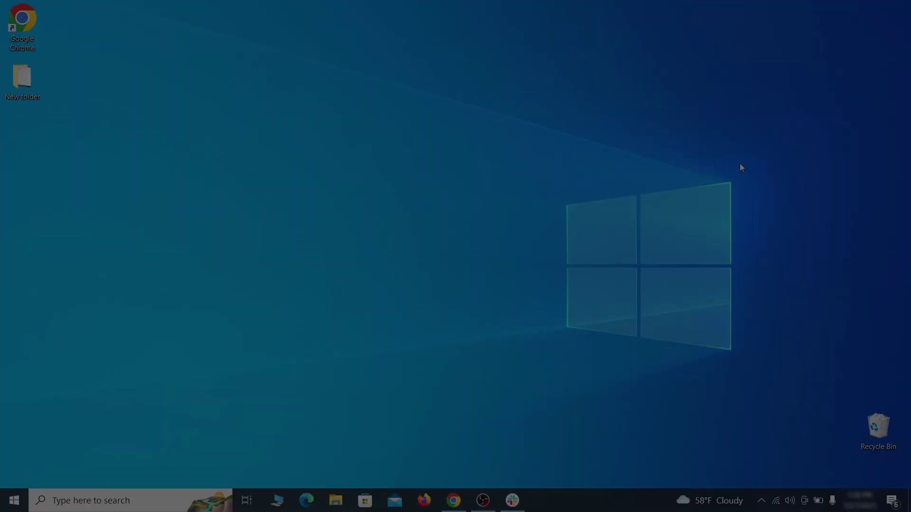
# Step: Open Apps & features and sort the installed apps by install date
pyautogui.press('super')
pyautogui.write('apps &')
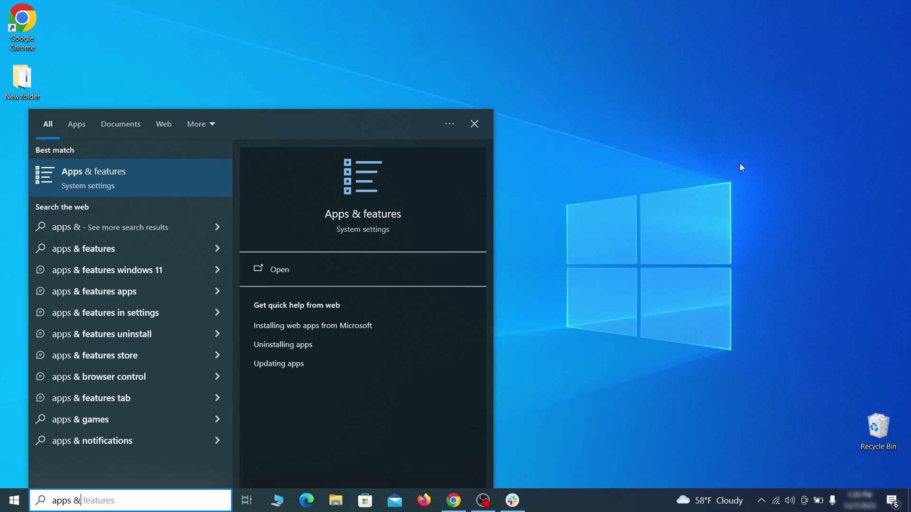
pyautogui.write(' features')
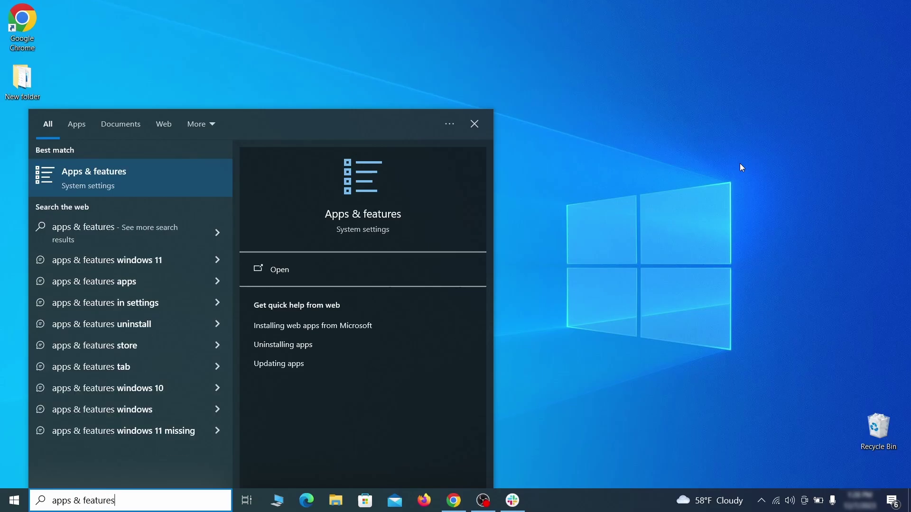
pyautogui.press('Return')
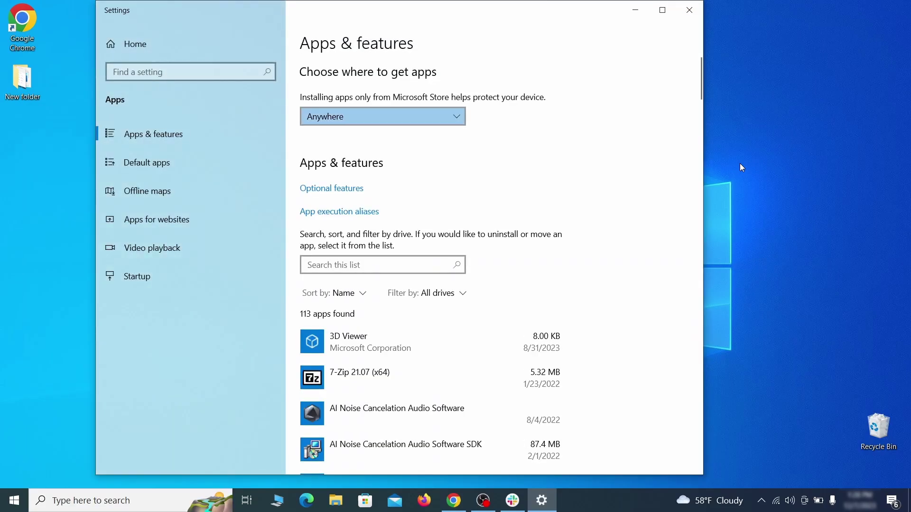
pyautogui.click(359, 297)
pyautogui.click(347, 352)
pyautogui.scroll(-2, 525, 294)
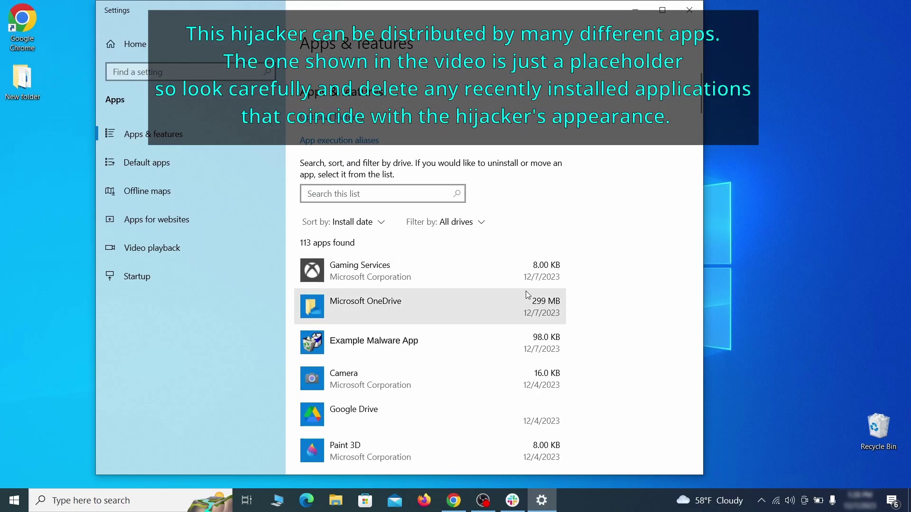
# Step: Uninstall Example Malware App, finish its uninstaller, and close Settings
pyautogui.click(464, 337)
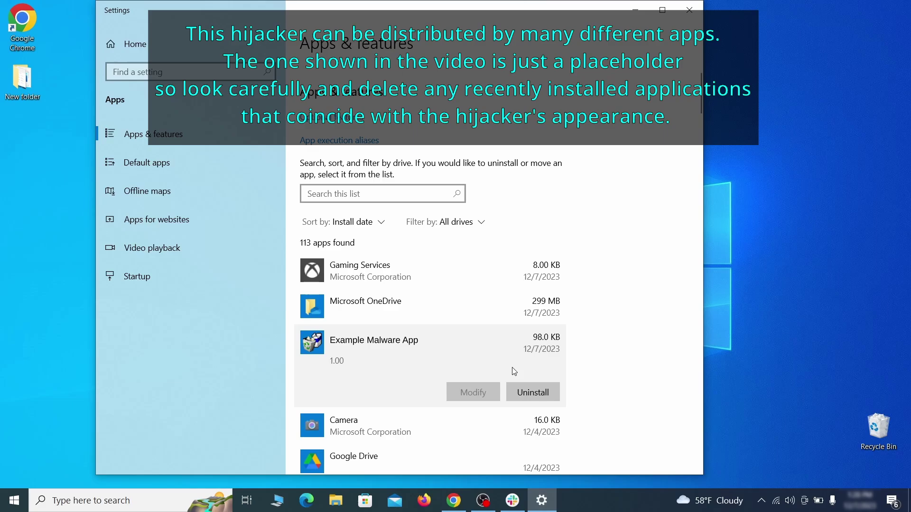
pyautogui.click(543, 393)
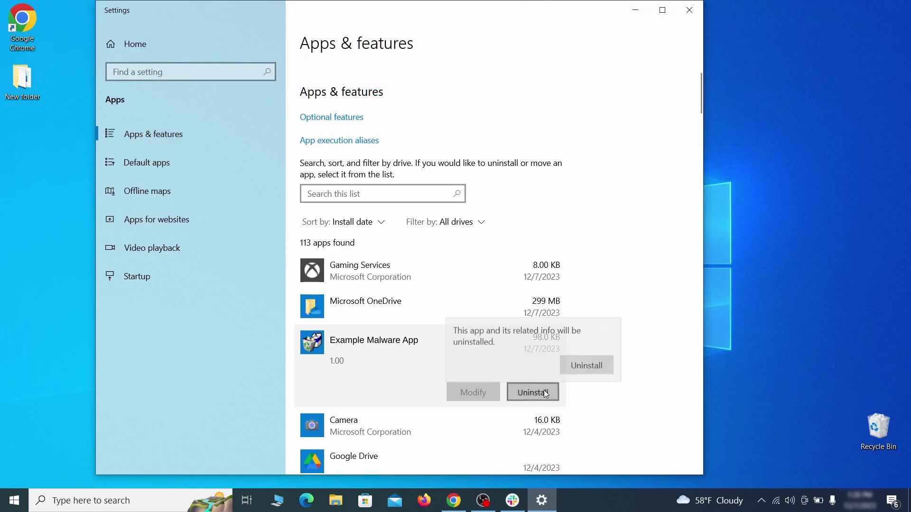
pyautogui.click(600, 369)
pyautogui.click(536, 360)
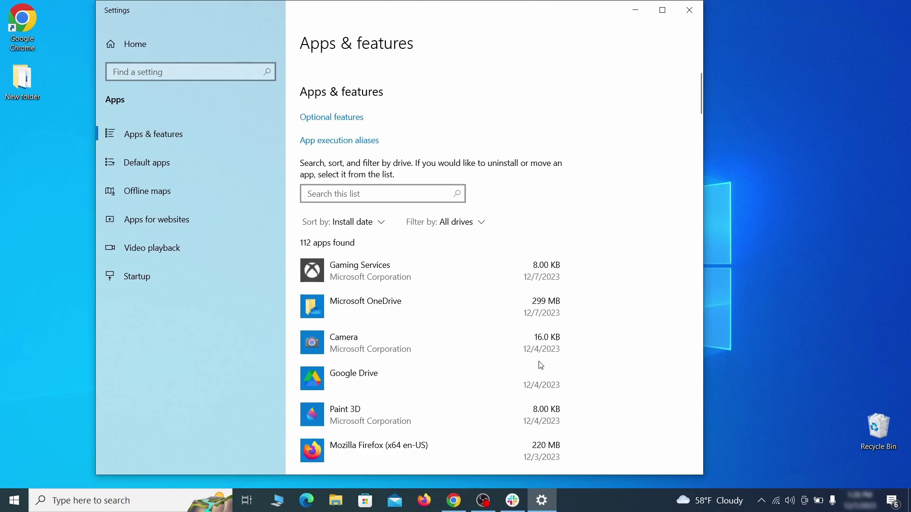
pyautogui.click(698, 14)
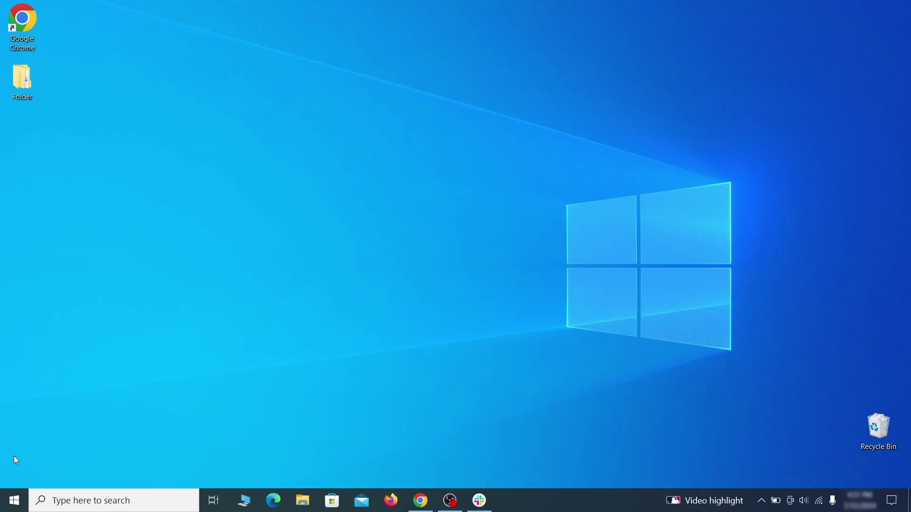
# Step: Turn on 'Show hidden files, folders, and drives' in File Explorer Options and apply it
pyautogui.click(14, 500)
pyautogui.write('folder options')
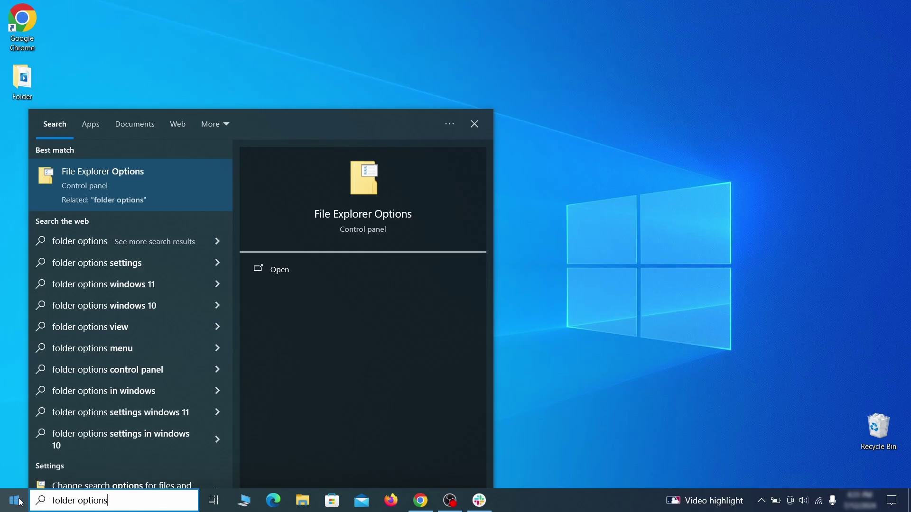
pyautogui.press('Return')
pyautogui.click(178, 115)
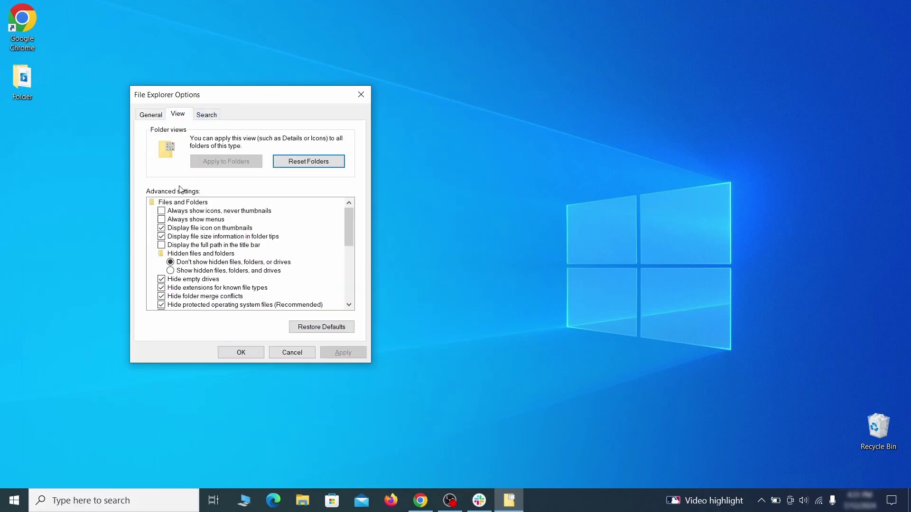
pyautogui.click(171, 270)
pyautogui.click(343, 354)
pyautogui.click(241, 352)
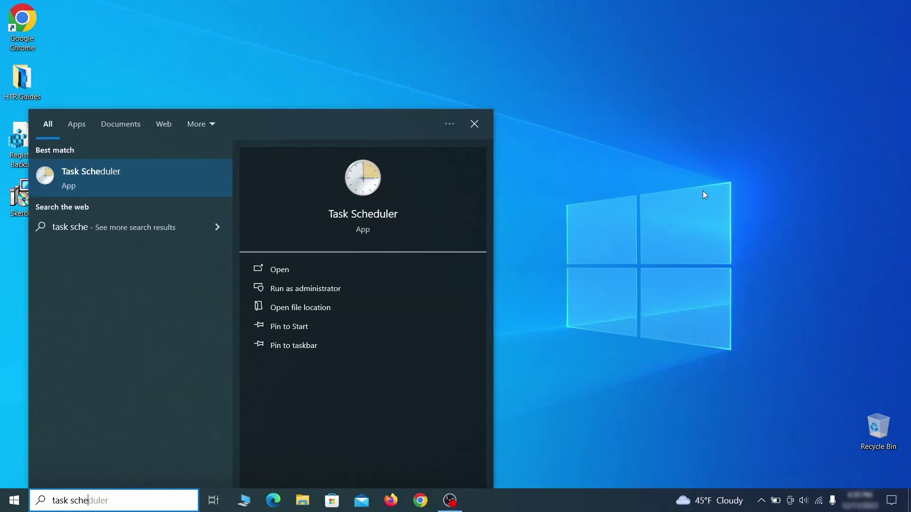
# Step: Launch Task Scheduler and open the Example Malware App task's properties from the Library
pyautogui.write('er')
pyautogui.press('Return')
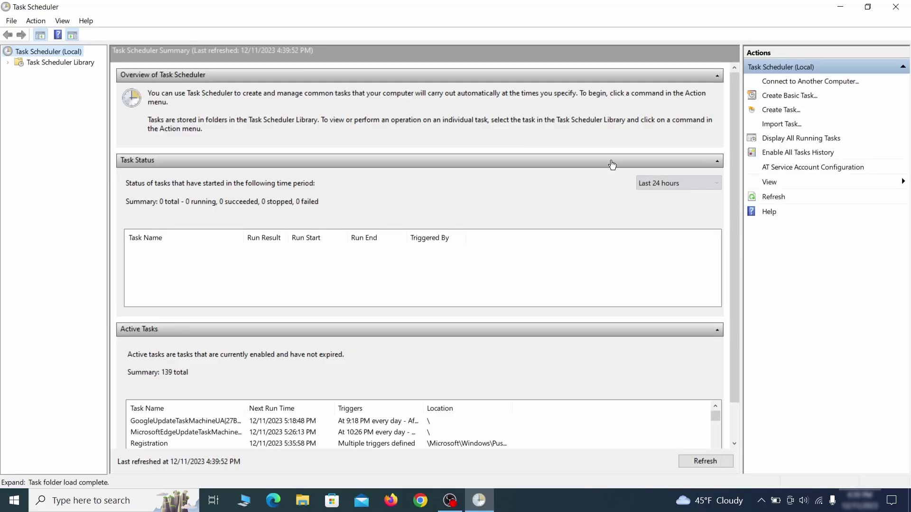
pyautogui.click(84, 63)
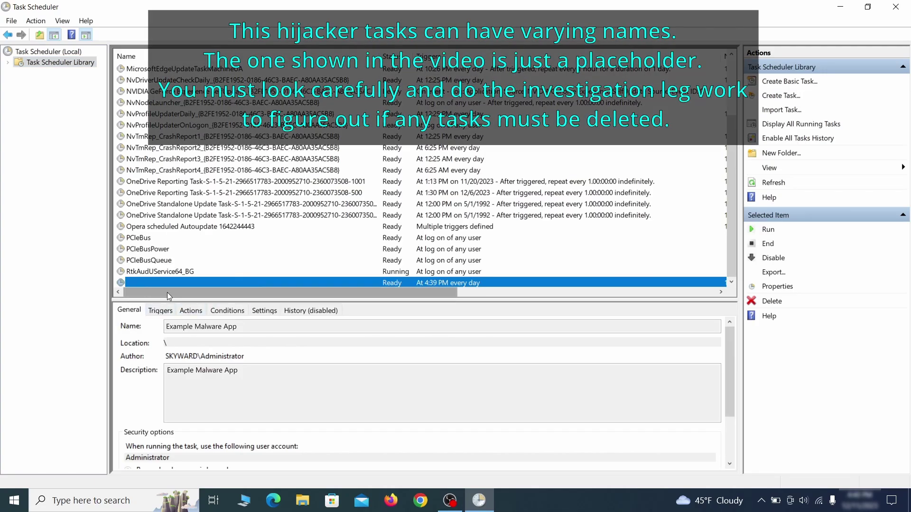
pyautogui.rightClick(262, 284)
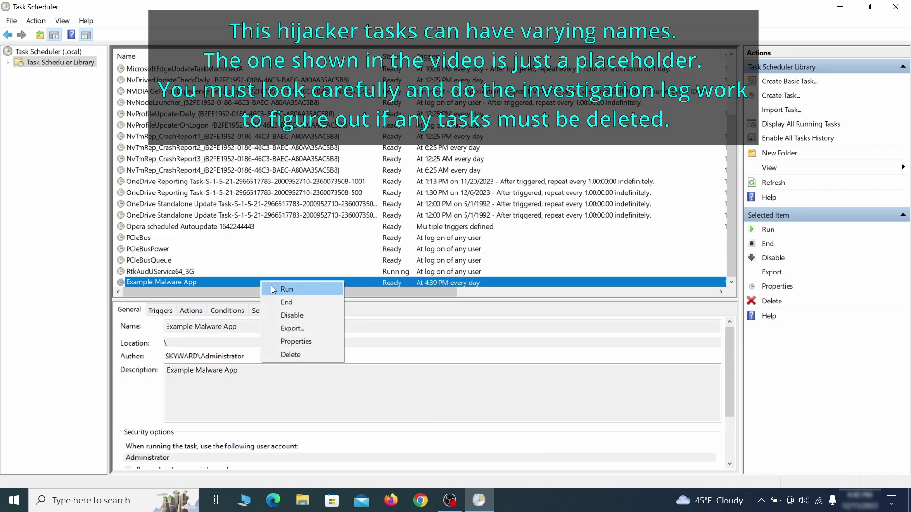
pyautogui.click(298, 341)
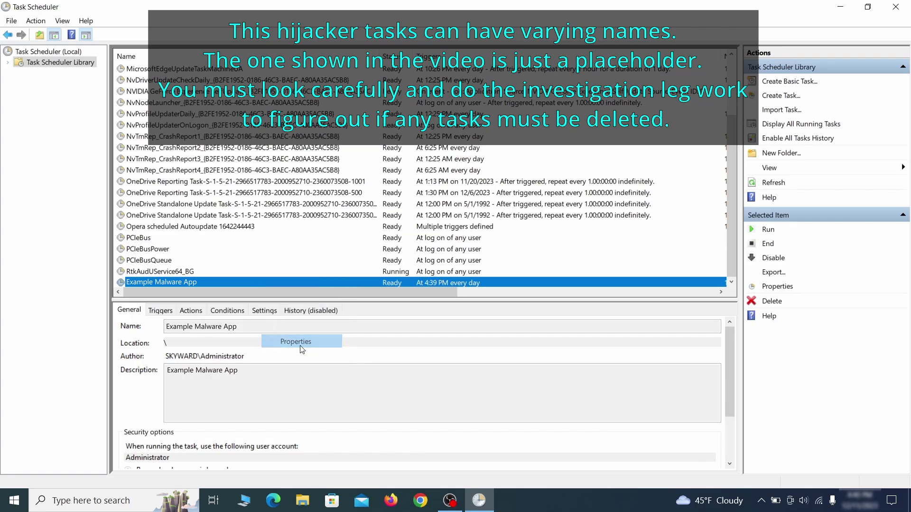
# Step: Check the task's daily trigger and program action, then delete the task
pyautogui.click(104, 78)
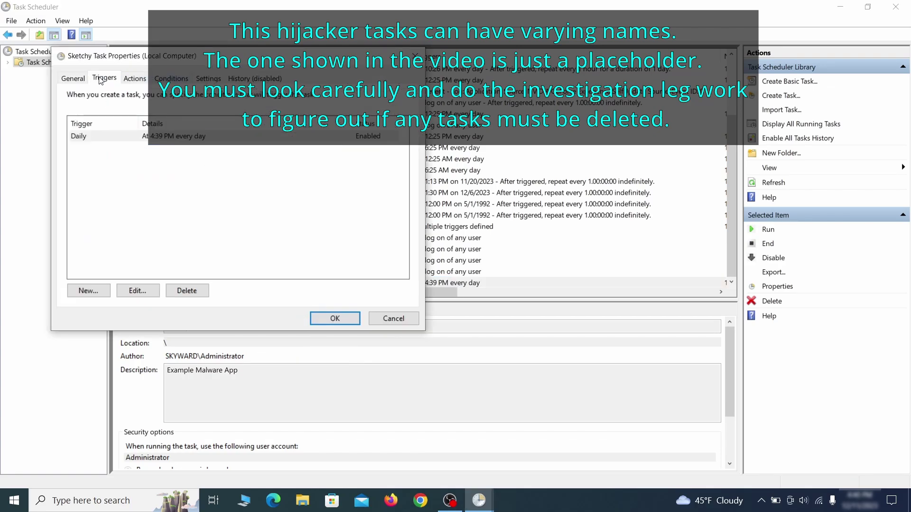
pyautogui.click(134, 78)
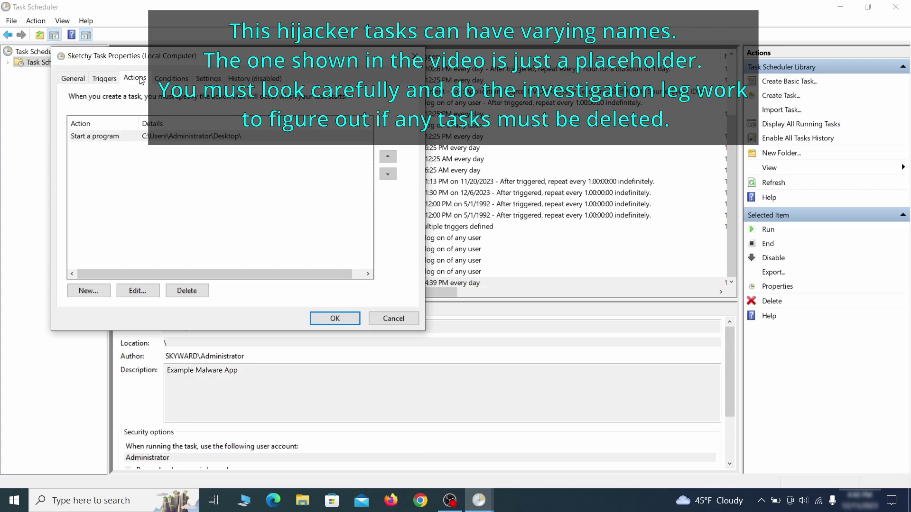
pyautogui.press('Escape')
pyautogui.rightClick(292, 282)
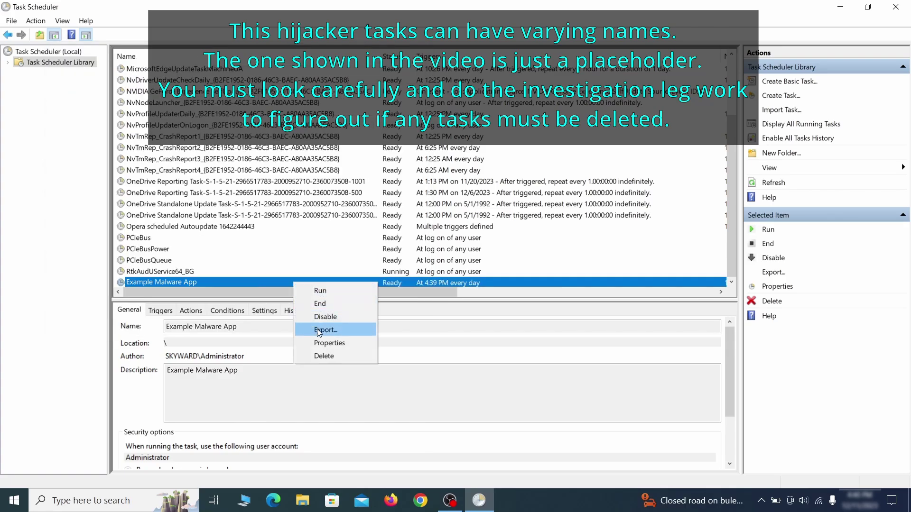
pyautogui.click(324, 356)
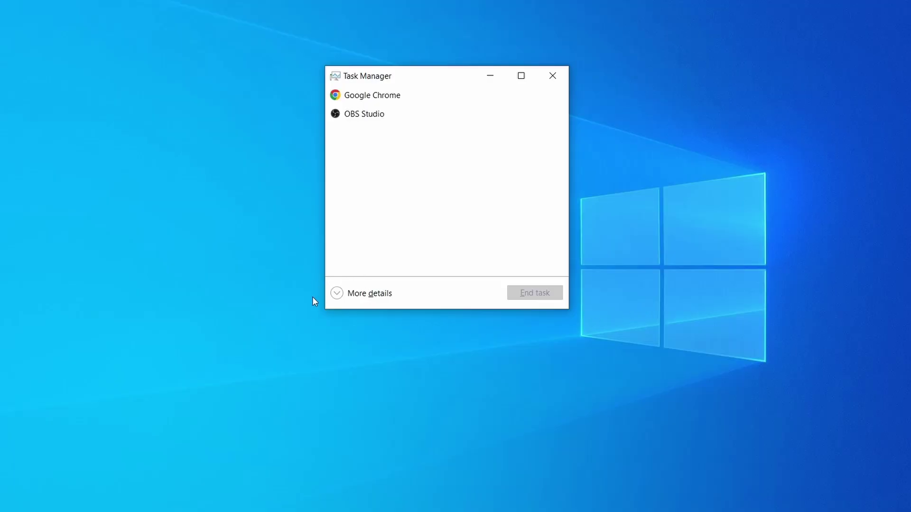
# Step: Expand Task Manager, sort by CPU then Memory, and open Example Malware Process's file location
pyautogui.click(338, 294)
pyautogui.click(442, 112)
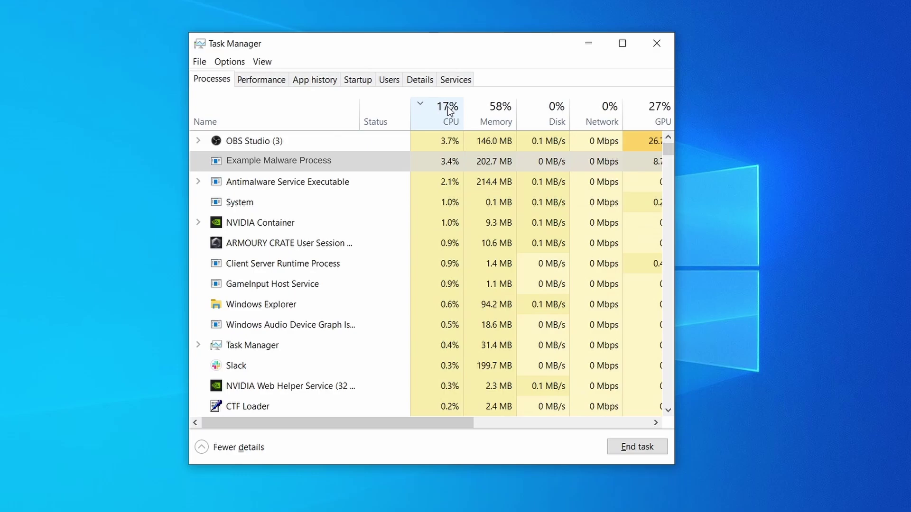
pyautogui.click(496, 111)
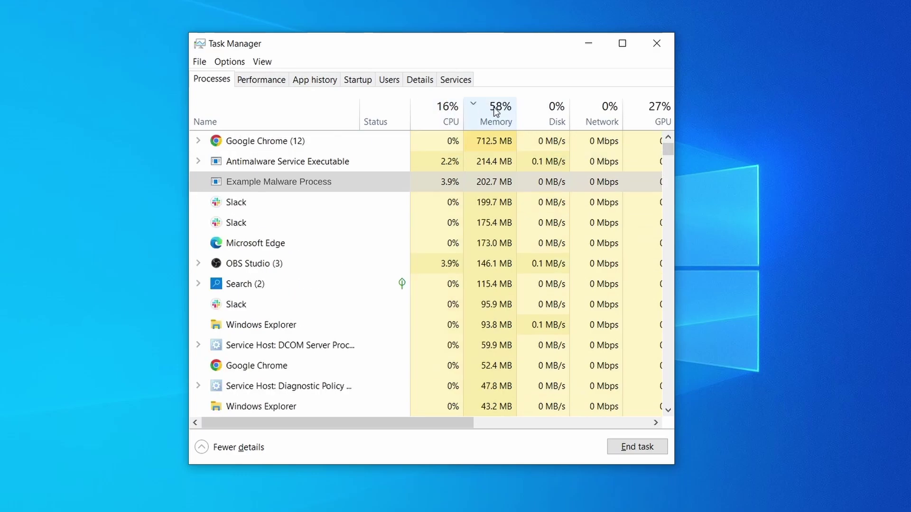
pyautogui.rightClick(435, 182)
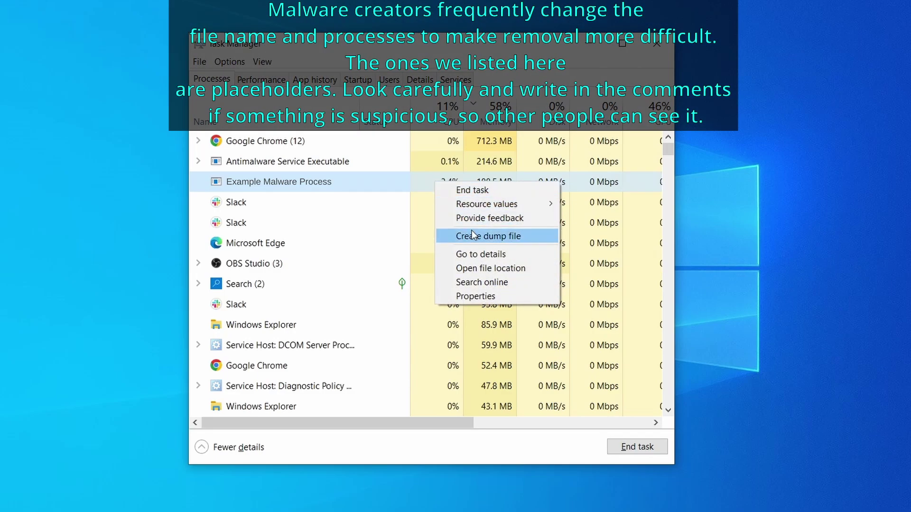
pyautogui.click(492, 269)
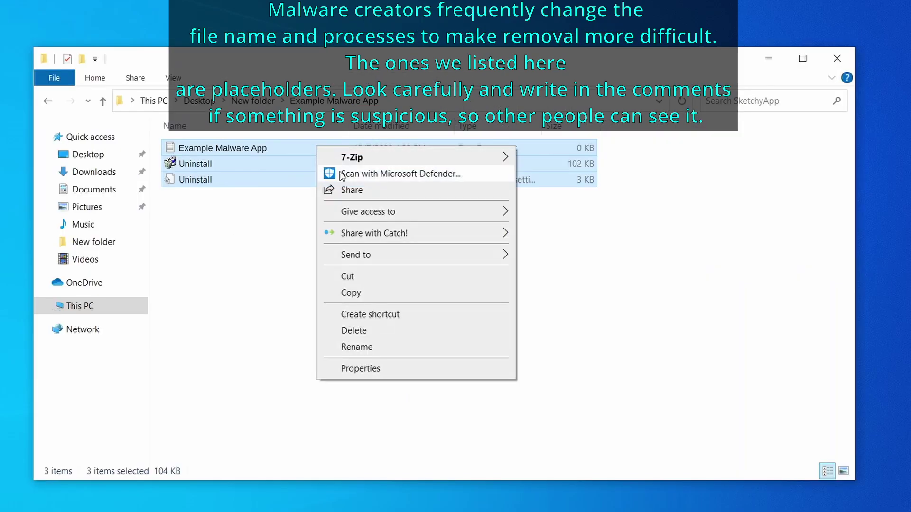
# Step: Delete the three malware files, then try deleting EXAMPLE_MALWARE_FOLDER from Program Files
pyautogui.click(394, 330)
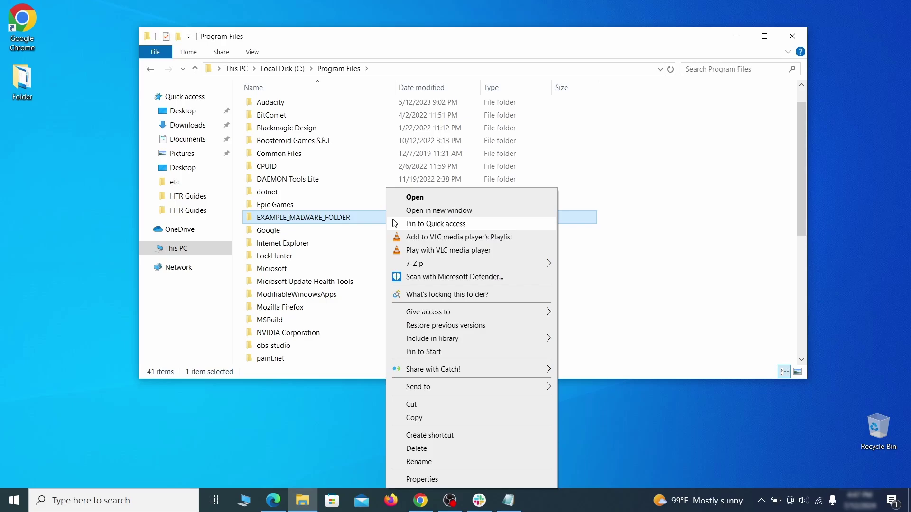
pyautogui.click(436, 449)
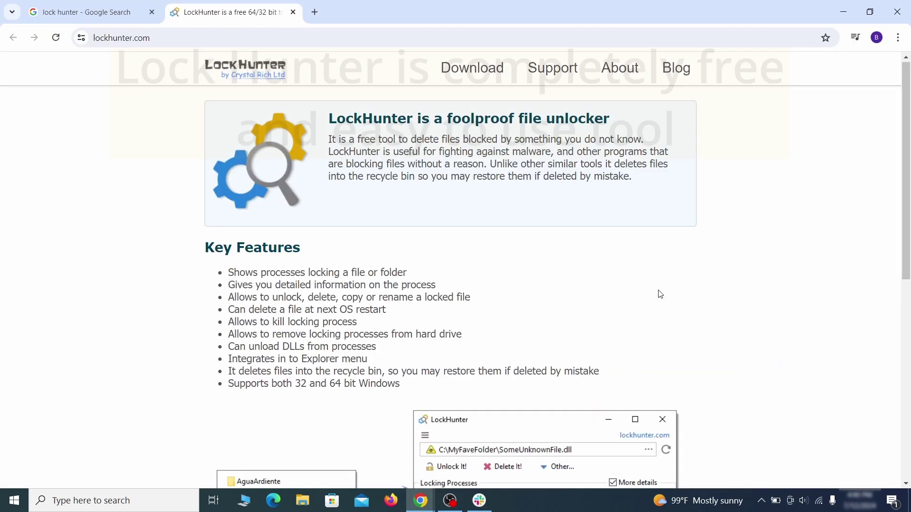
# Step: Download the LockHunter installer from lockhunter.com and install it
pyautogui.scroll(-6, 474, 285)
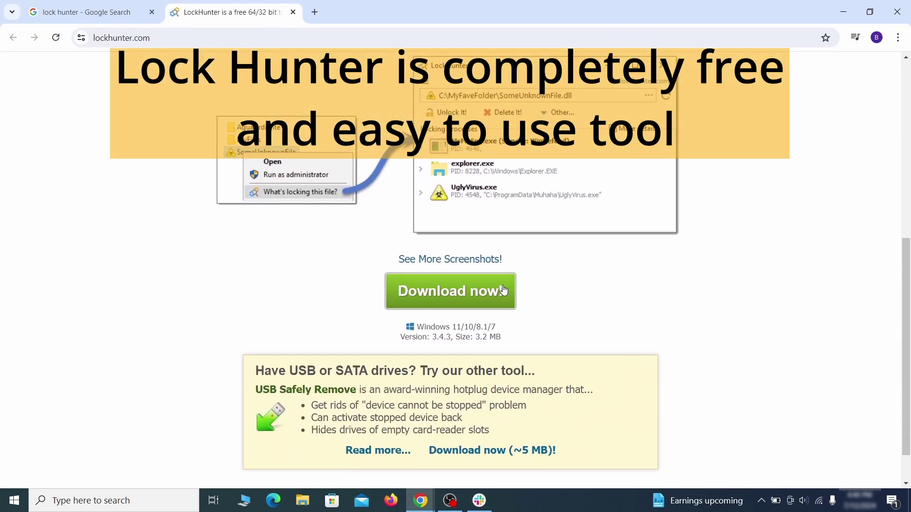
pyautogui.click(493, 290)
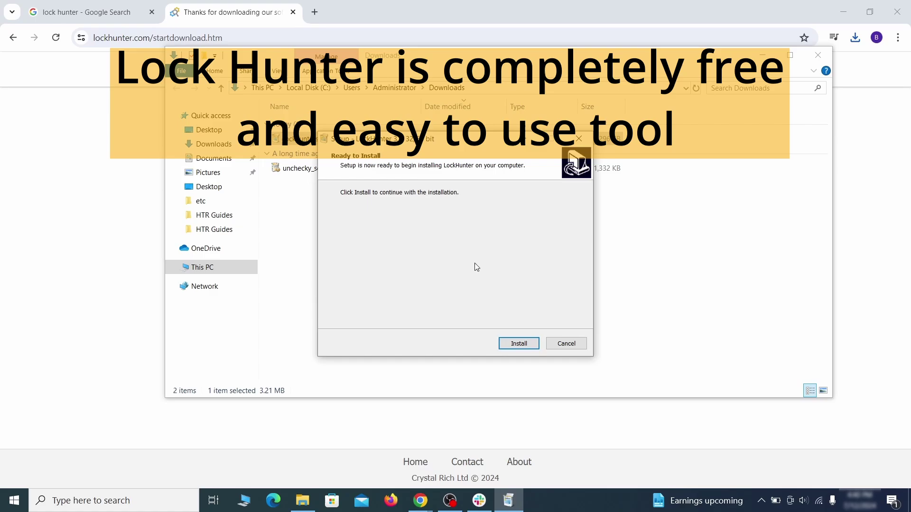
pyautogui.click(519, 344)
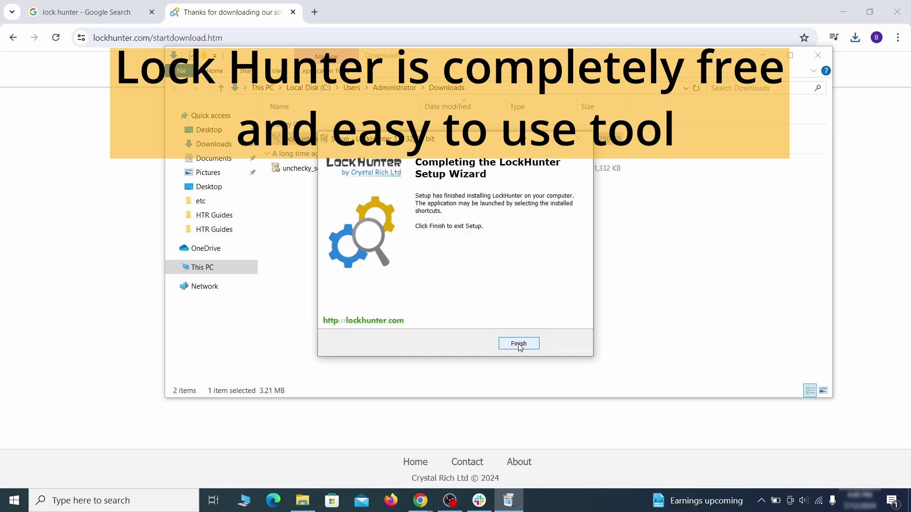
pyautogui.click(518, 344)
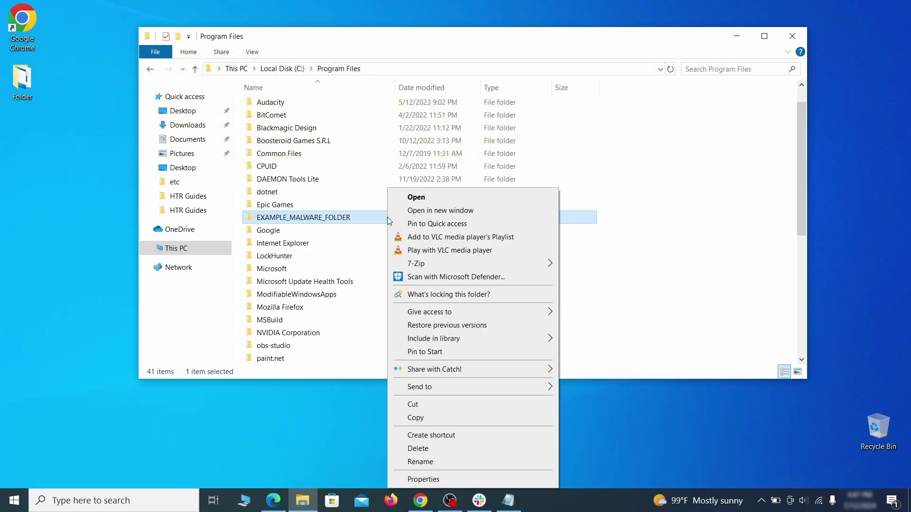
# Step: Use LockHunter to release notepad.exe's lock on EXAMPLE_MALWARE_FOLDER and delete it
pyautogui.click(443, 294)
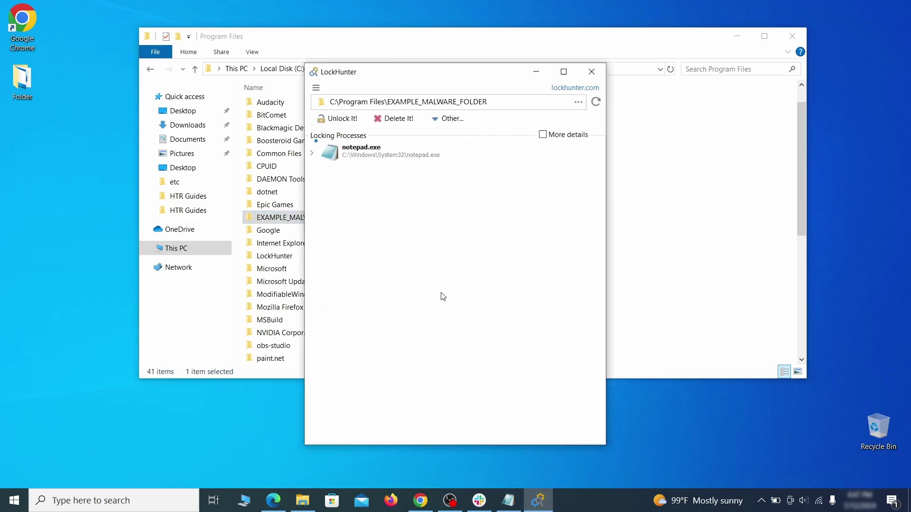
pyautogui.click(406, 119)
pyautogui.click(502, 297)
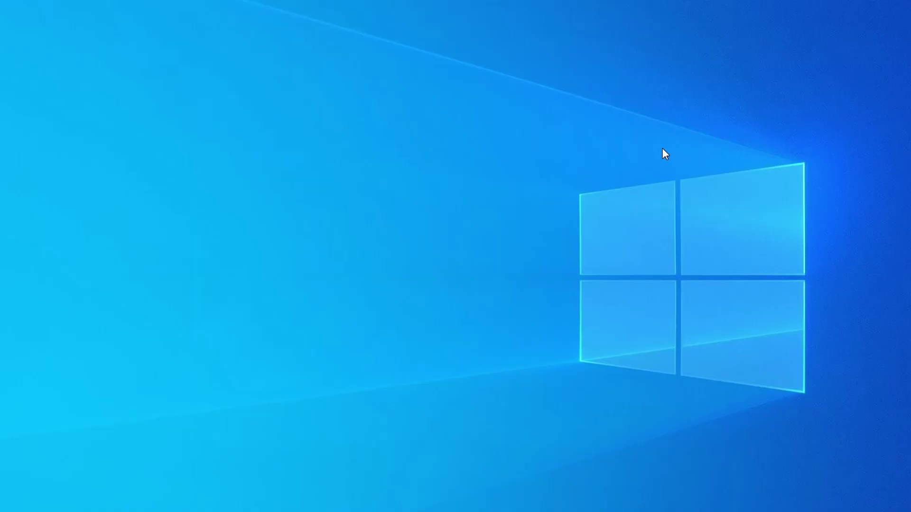
# Step: Open Task Manager, sort by CPU then Memory, and scroll to Example Malware App at 38.1 MB
pyautogui.hotkey('ctrl', 'shift', 'Escape')
pyautogui.click(439, 112)
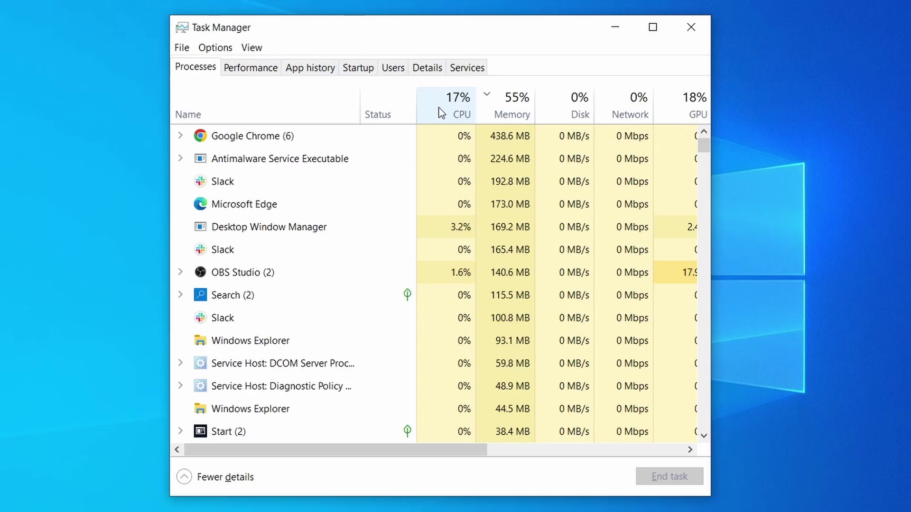
pyautogui.click(517, 103)
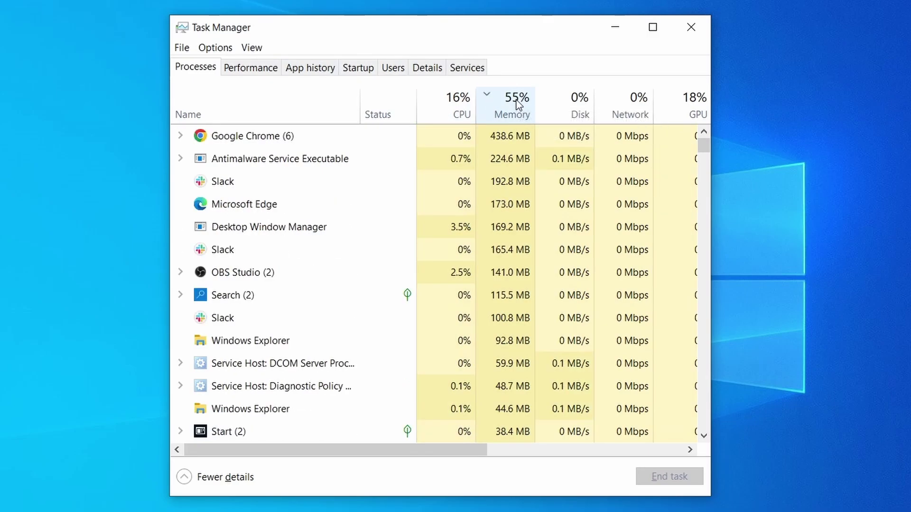
pyautogui.scroll(-2, 397, 320)
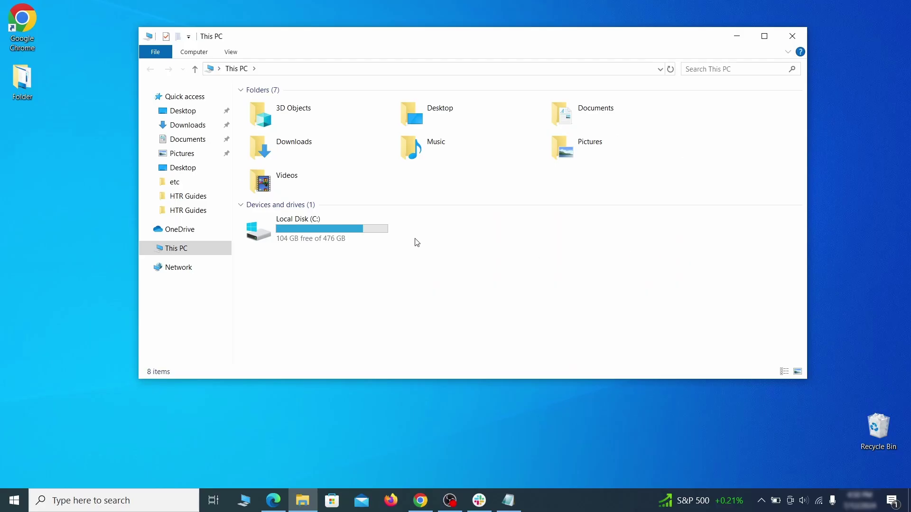
# Step: Browse to C:\Users\<user>\AppData\Roaming and select EXAMPLE_SUSPICIOUS_FOLDER
pyautogui.doubleClick(378, 236)
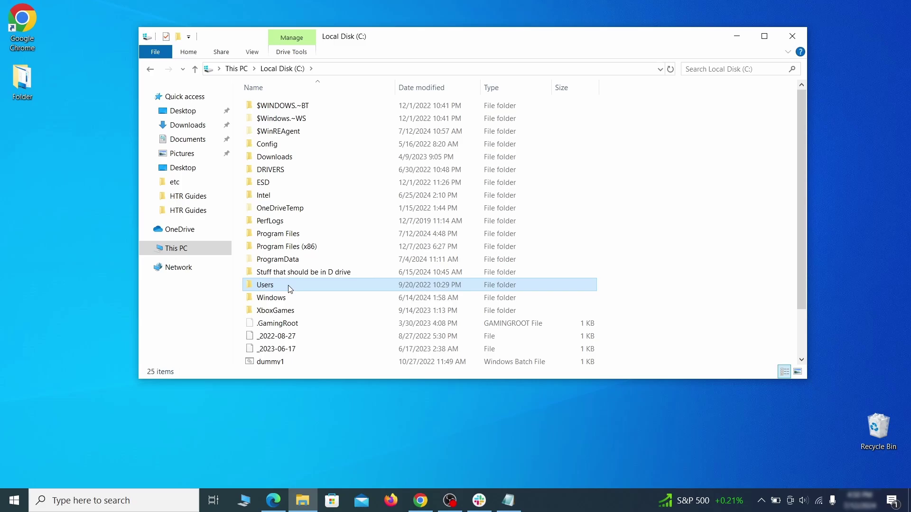
pyautogui.doubleClick(287, 285)
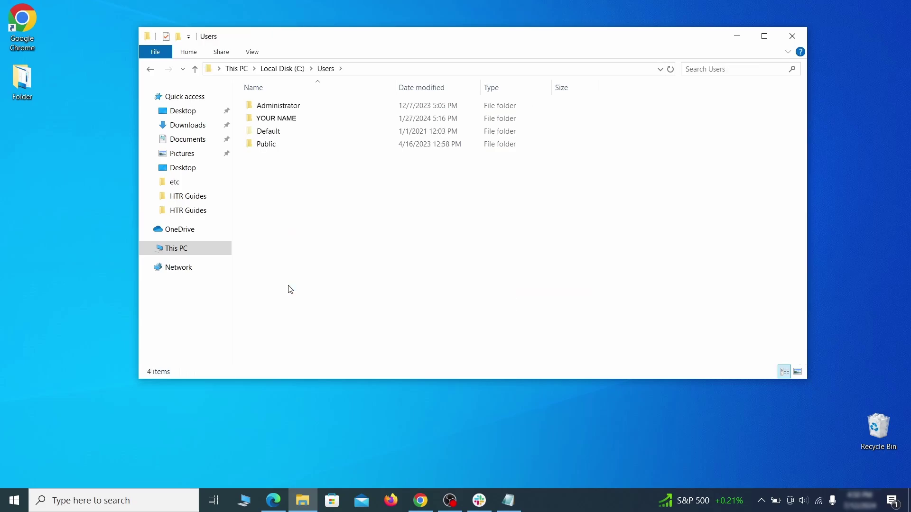
pyautogui.doubleClick(382, 119)
pyautogui.doubleClick(377, 171)
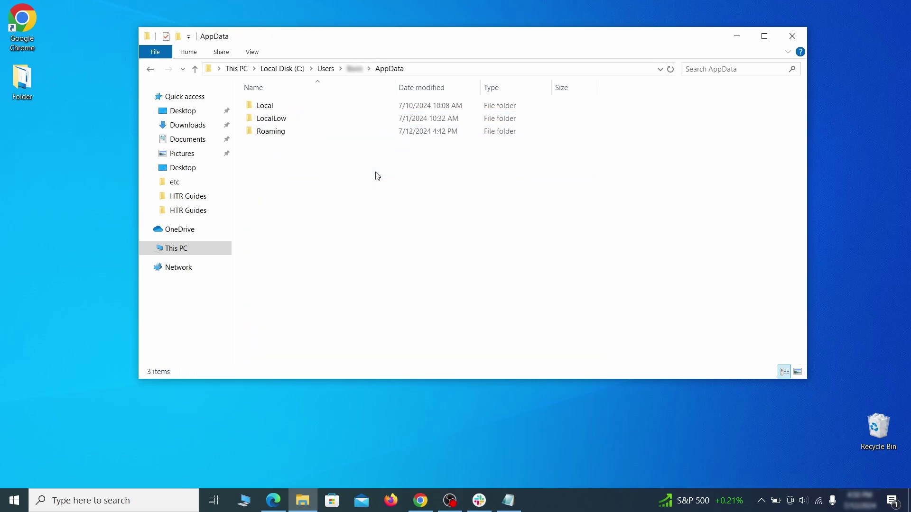
pyautogui.doubleClick(375, 132)
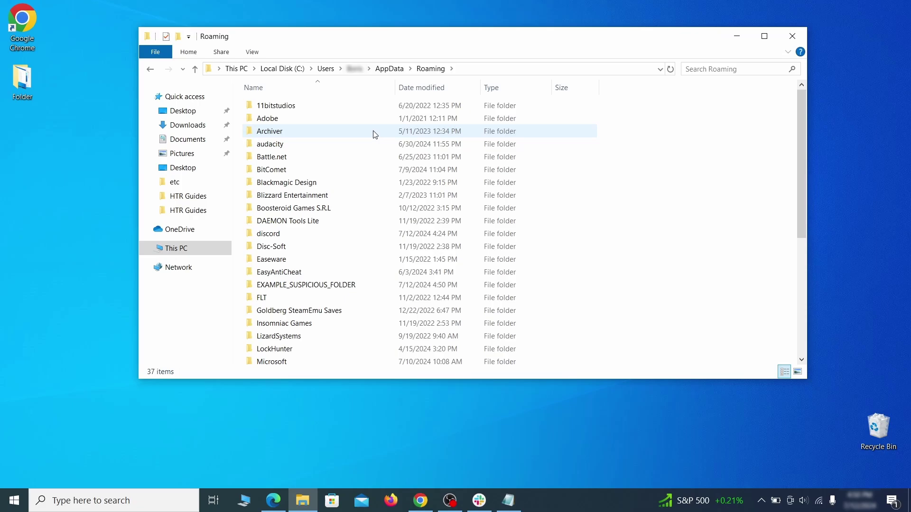
pyautogui.scroll(-2, 363, 169)
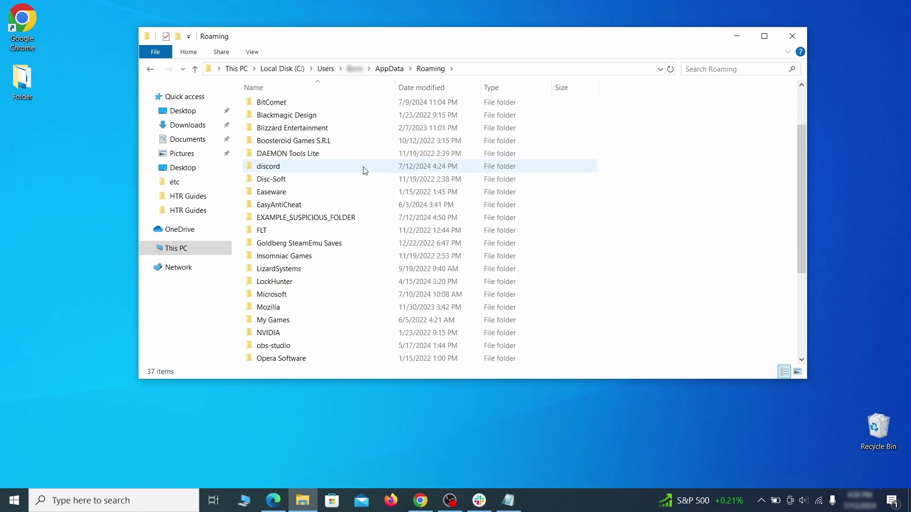
pyautogui.click(372, 220)
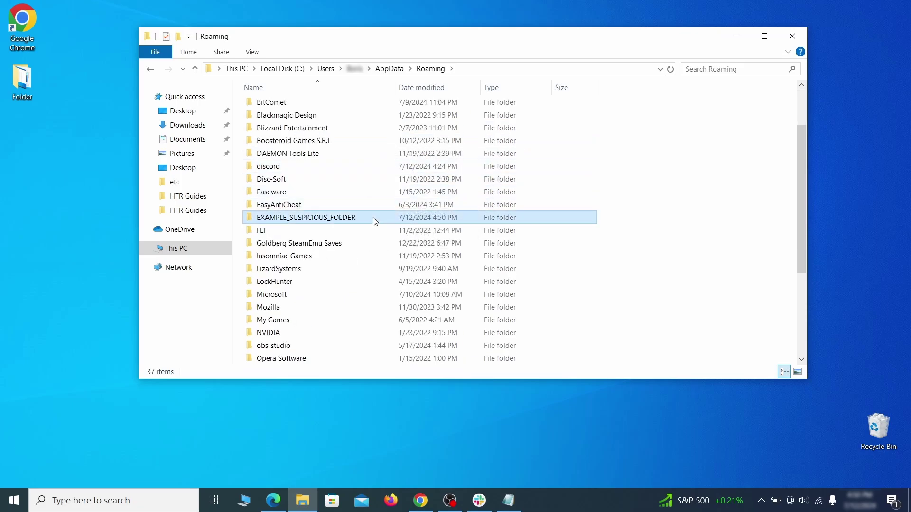
# Step: Attempt deleting the folder, then force-delete it with LockHunter despite notepad.exe's lock
pyautogui.rightClick(407, 220)
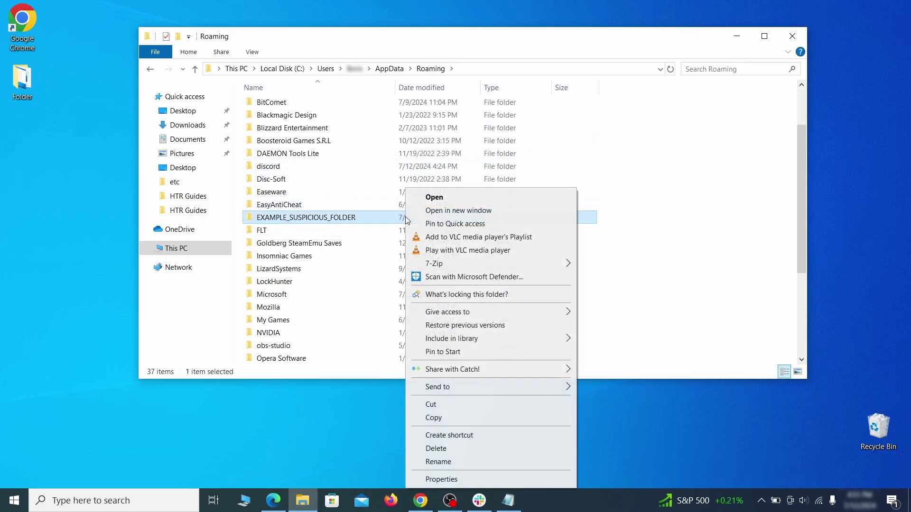
pyautogui.click(451, 450)
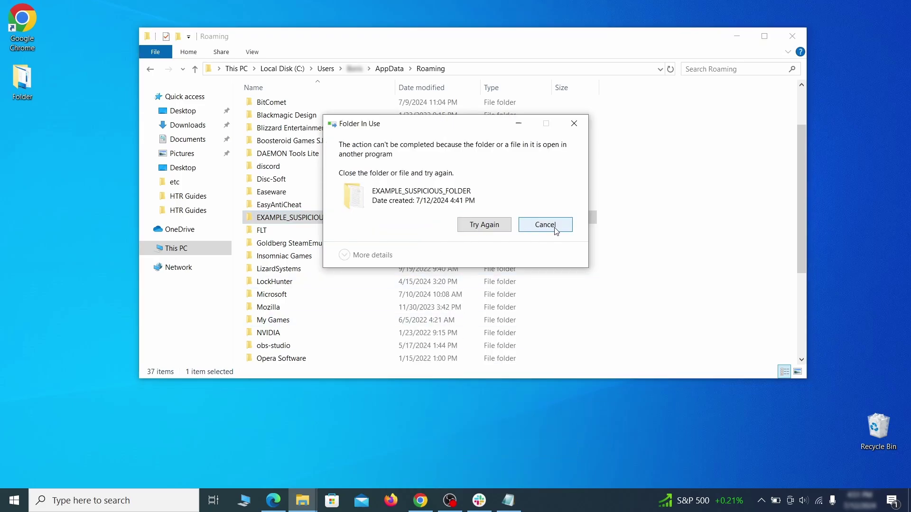
pyautogui.click(555, 229)
pyautogui.rightClick(388, 218)
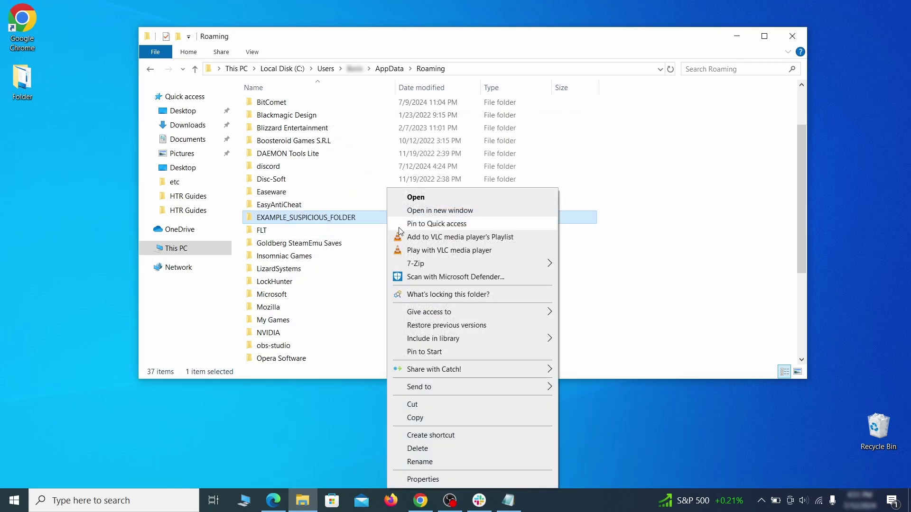
pyautogui.click(433, 294)
pyautogui.click(409, 120)
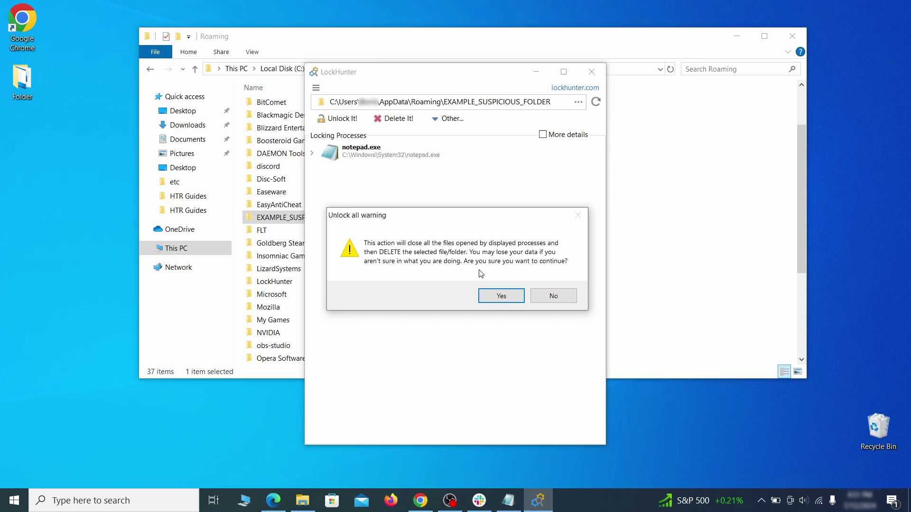
pyautogui.click(495, 296)
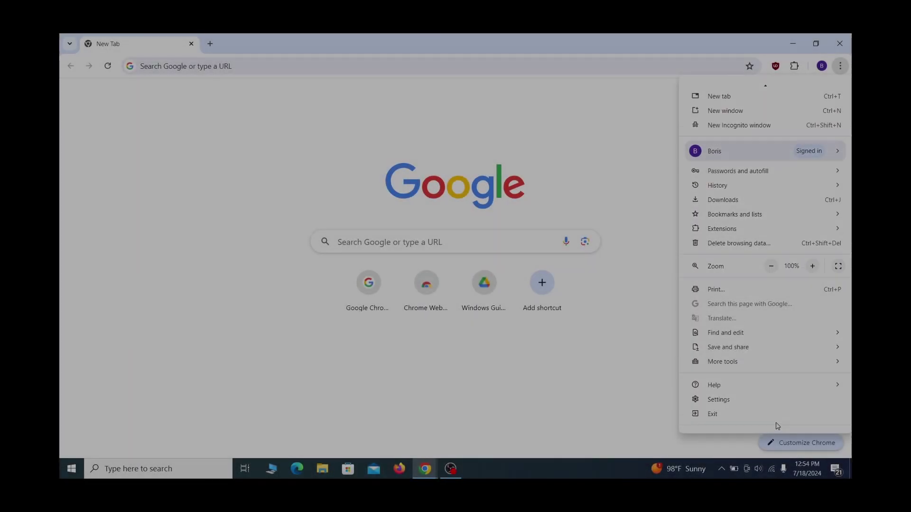
# Step: Open Chrome's 'Managed by your organization' page (chrome://management) to see the managing policies
pyautogui.scroll(-1, 769, 420)
pyautogui.click(757, 420)
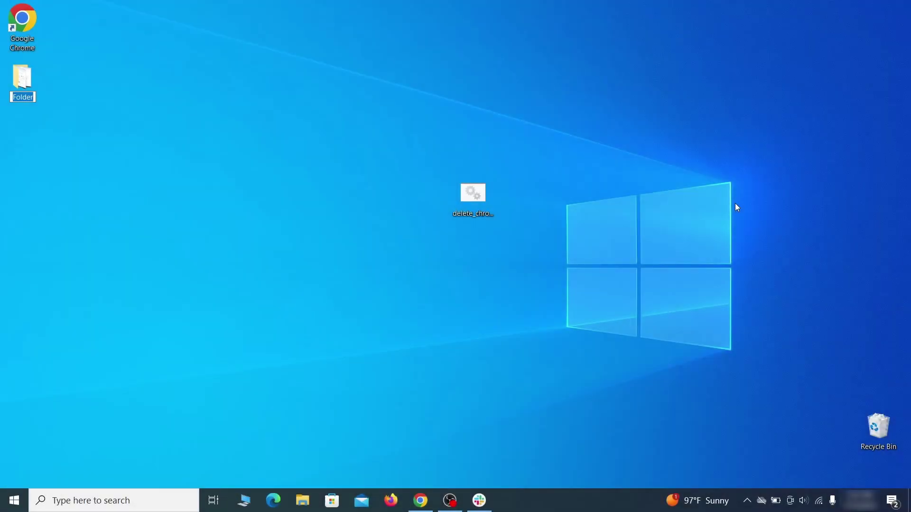
# Step: Launch Local Group Policy Editor by searching 'edit group policy'
pyautogui.press('super')
pyautogui.write('edit group policy')
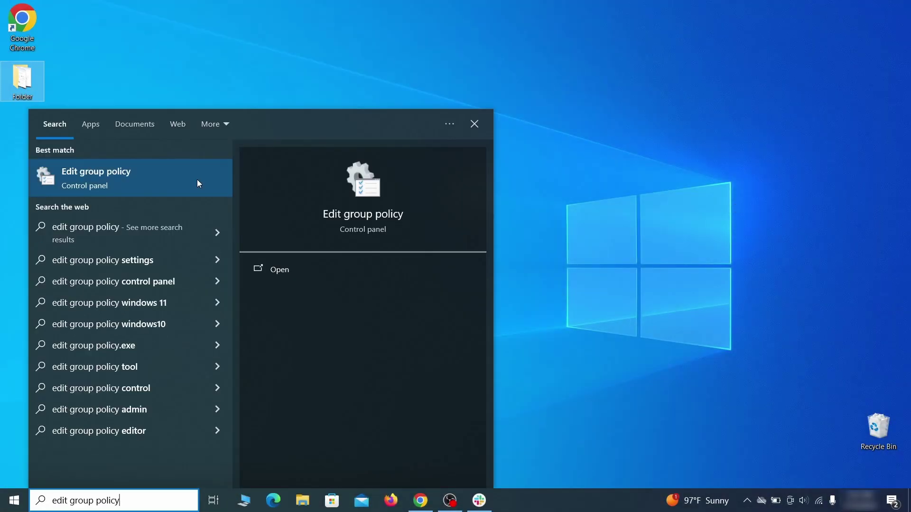
pyautogui.click(123, 179)
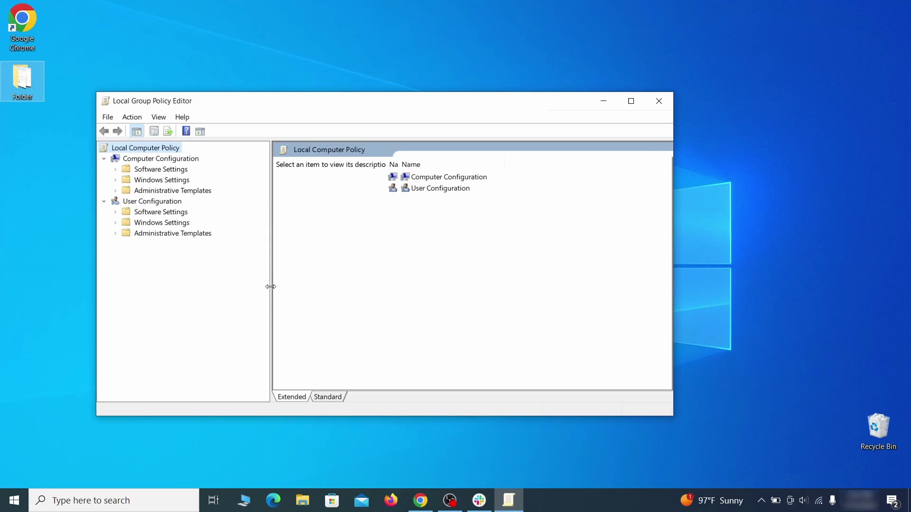
# Step: Remove the chrome template from Computer Configuration's Administrative Templates, then close the editor
pyautogui.click(142, 160)
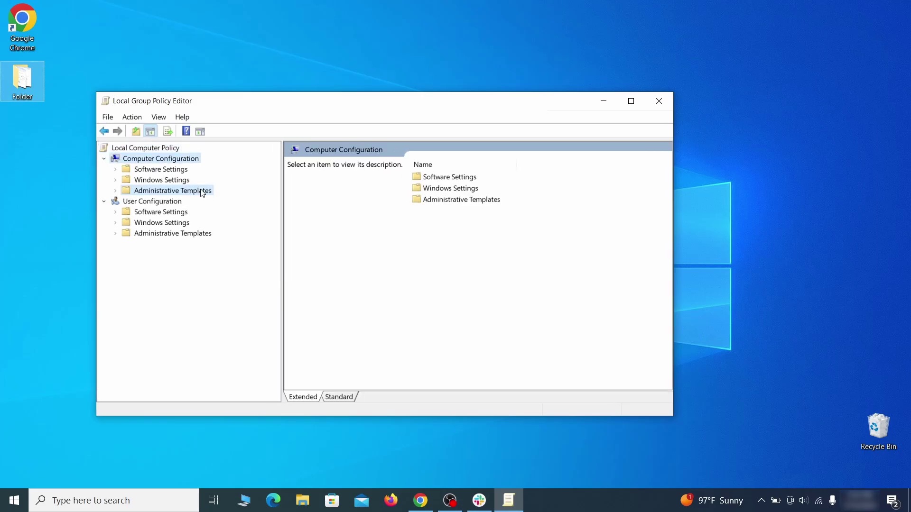
pyautogui.click(203, 192)
pyautogui.rightClick(203, 193)
pyautogui.click(304, 197)
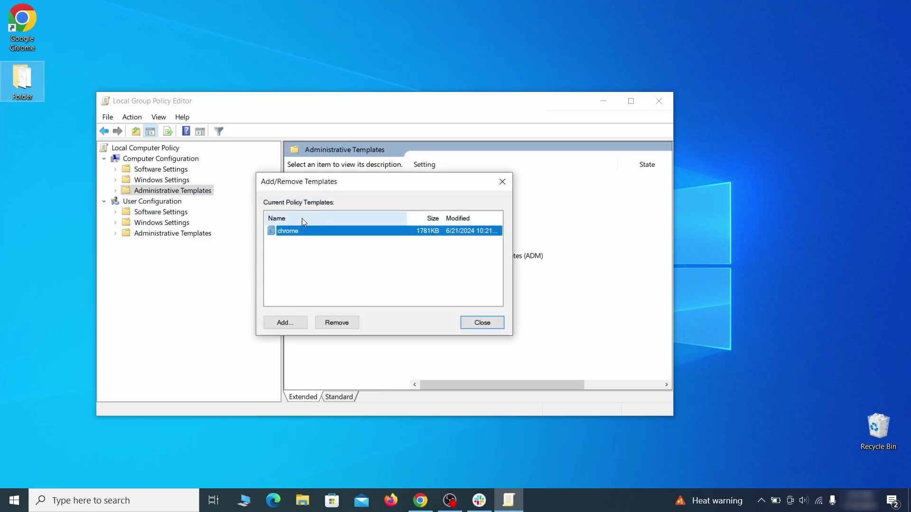
pyautogui.click(346, 318)
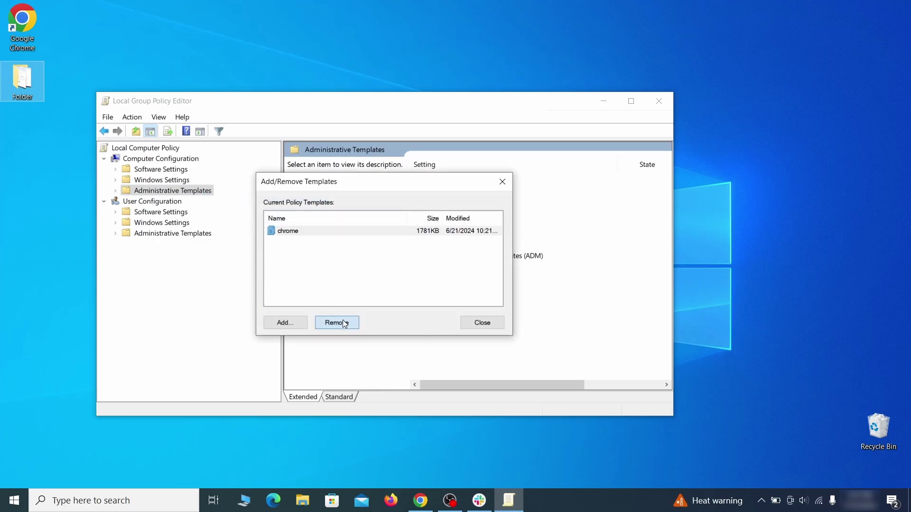
pyautogui.click(496, 323)
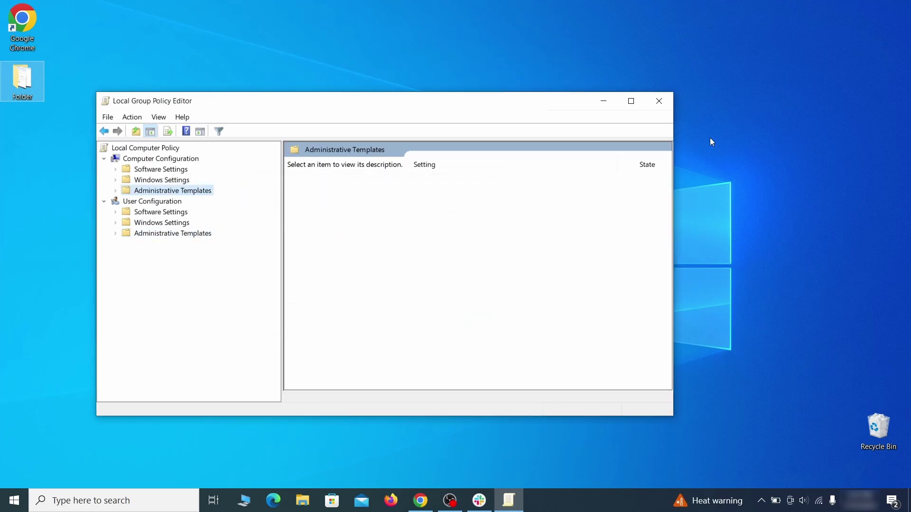
pyautogui.click(659, 102)
# Step: Restart the computer from the Start menu's power options
pyautogui.click(14, 500)
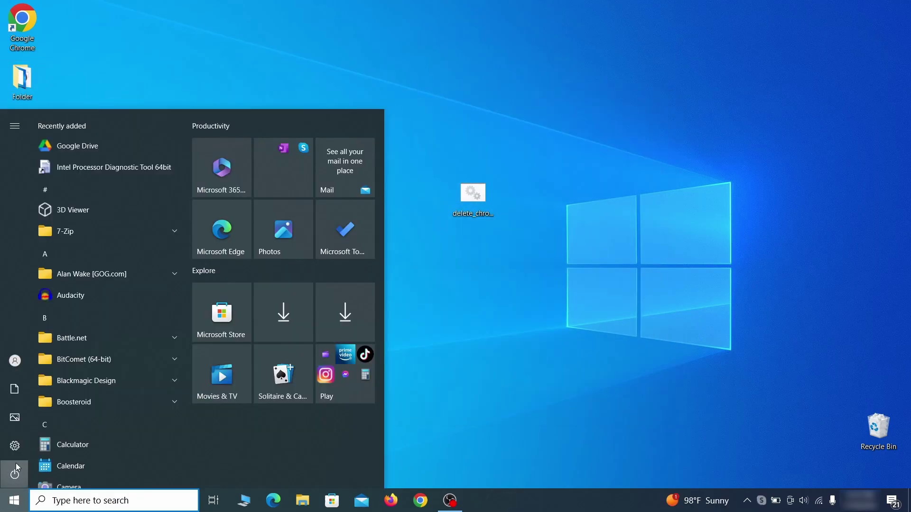
pyautogui.click(14, 474)
pyautogui.click(79, 442)
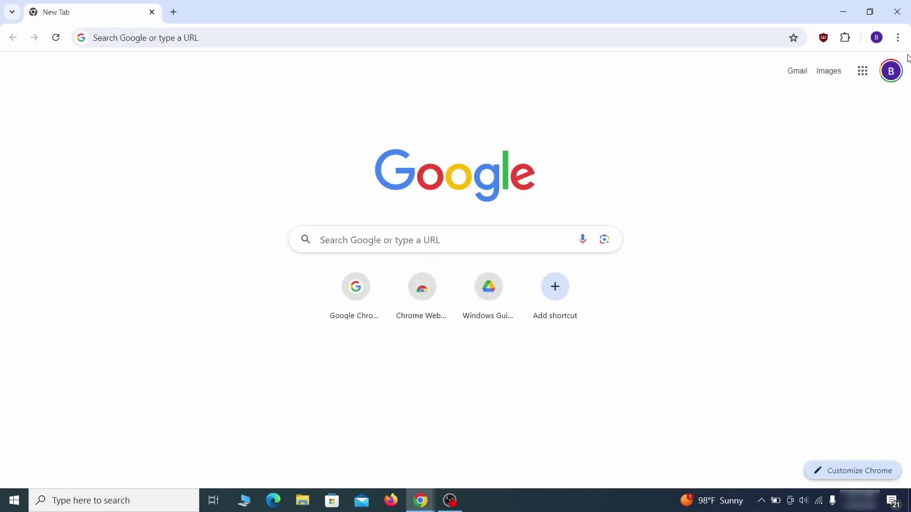
pyautogui.click(895, 41)
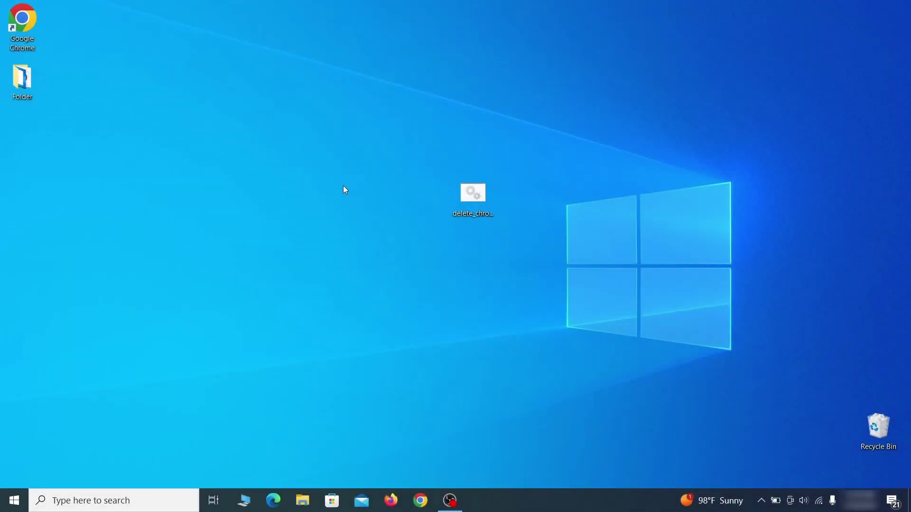
# Step: Launch Registry Editor and expand BCD00000000 > Objects > {b2721d73-1db4-4c62-bf78-c548a880142d} > Elements
pyautogui.write('reg')
pyautogui.press('Return')
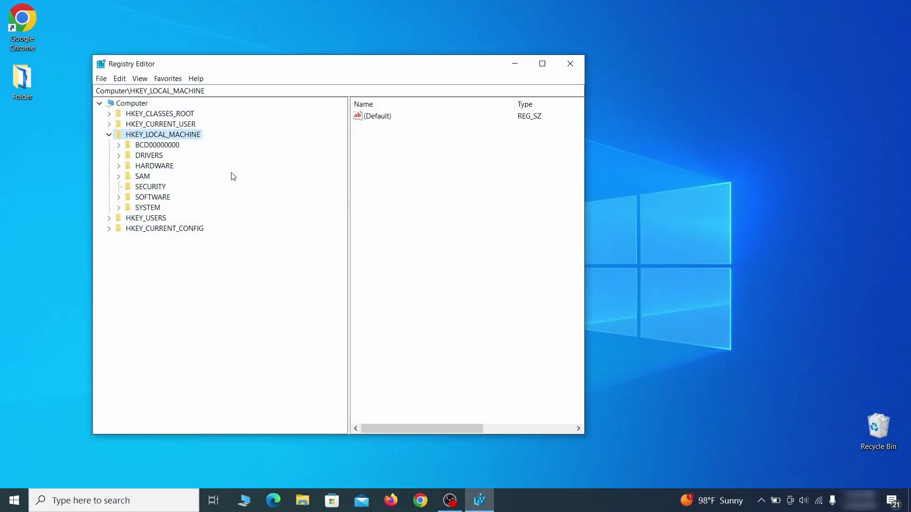
pyautogui.click(119, 145)
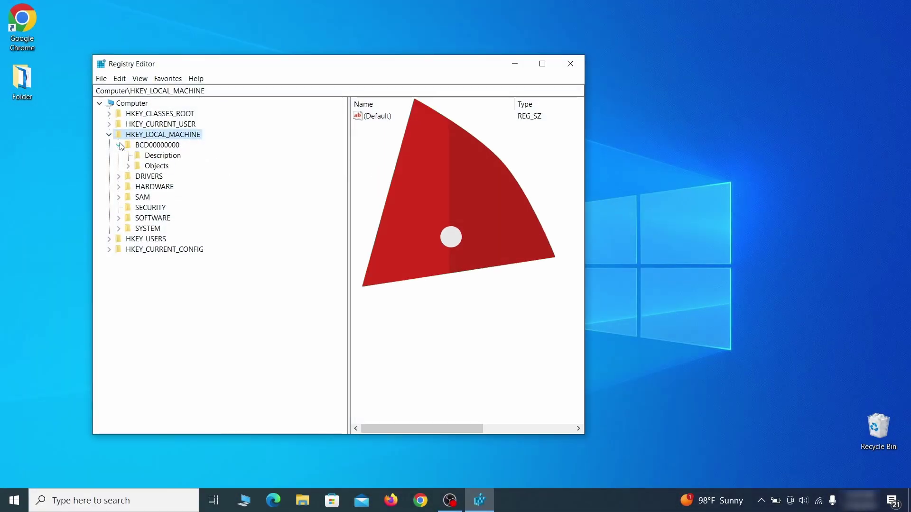
pyautogui.click(128, 165)
pyautogui.click(137, 270)
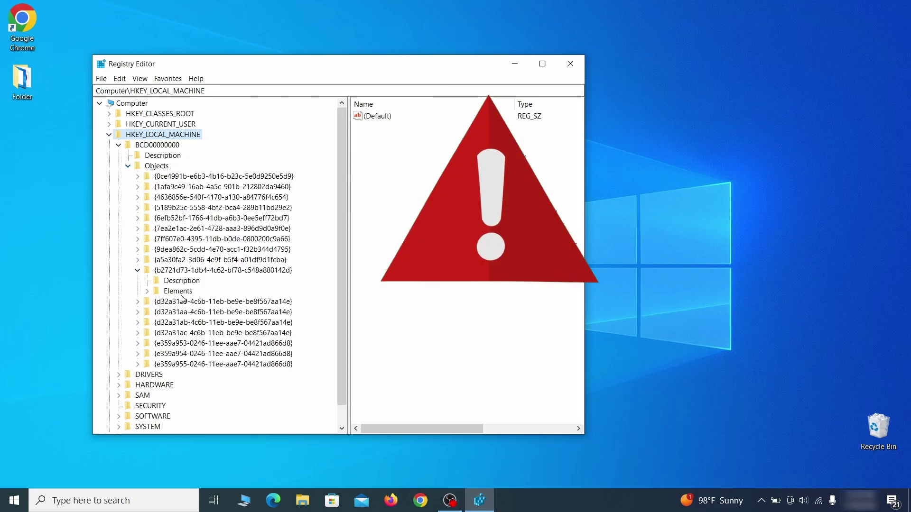
pyautogui.click(147, 292)
# Step: Begin deleting the 12000004 key but answer No, keeping it
pyautogui.click(189, 322)
pyautogui.rightClick(190, 321)
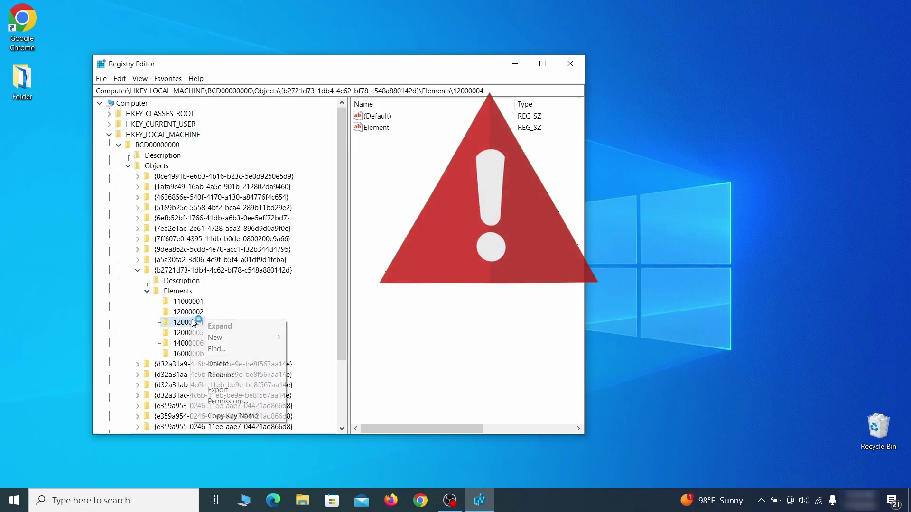
pyautogui.click(218, 363)
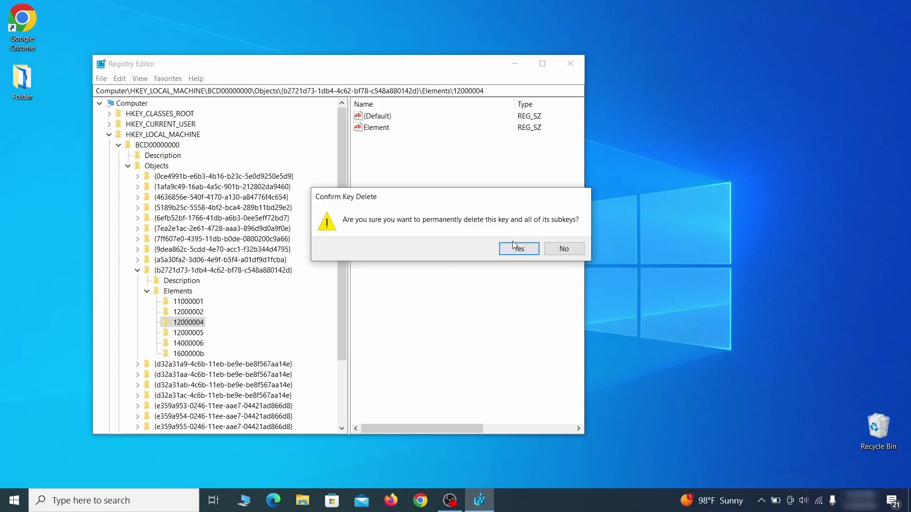
pyautogui.click(567, 250)
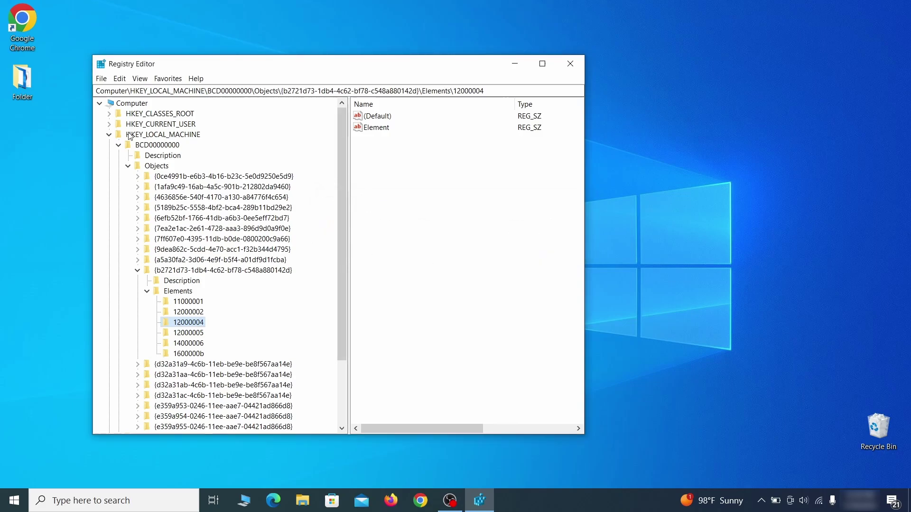
# Step: Save a 'Registry Backup 1' export to the desktop, then select it via File > Import
pyautogui.scroll(-3, 149, 365)
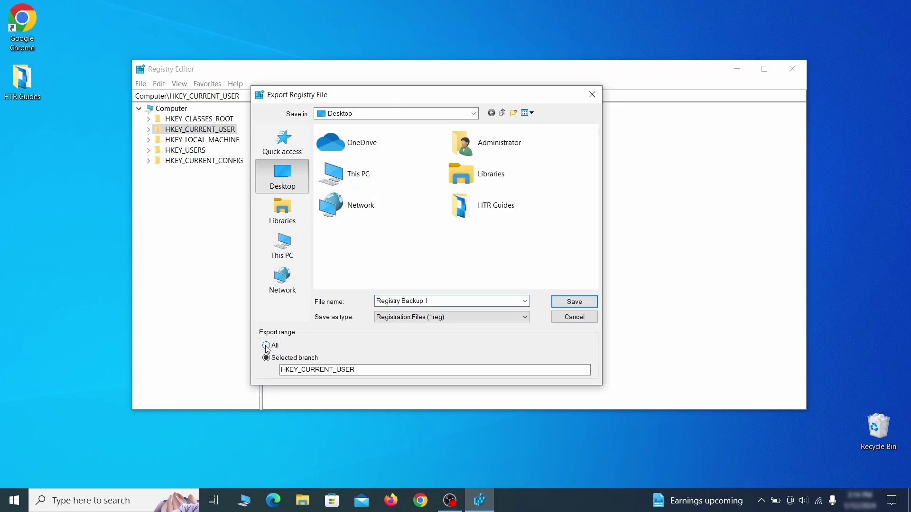
pyautogui.press('Return')
pyautogui.click(141, 85)
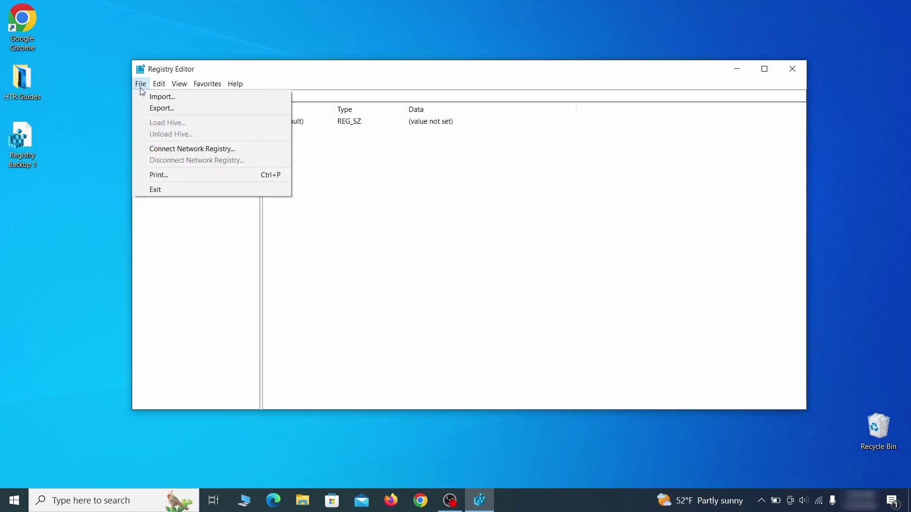
pyautogui.click(197, 97)
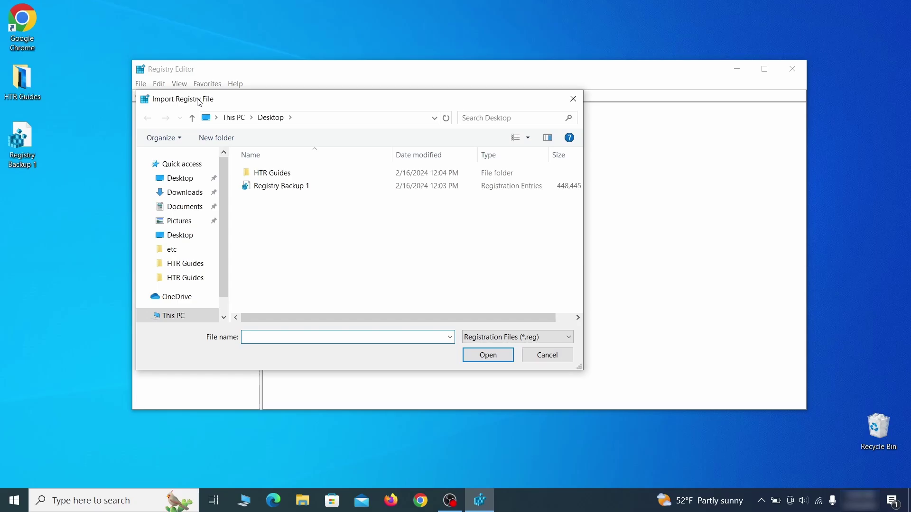
pyautogui.click(304, 187)
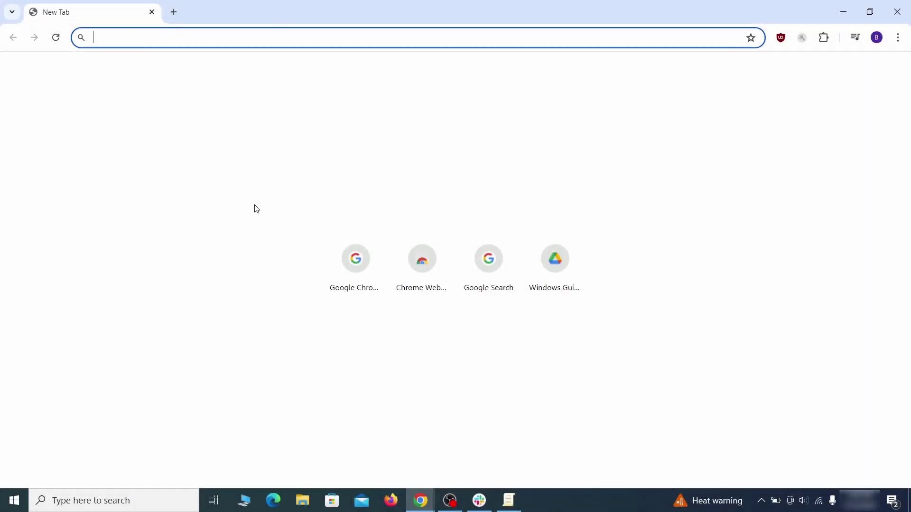
# Step: Copy the HomepageLocation value from chrome://policy into the Notepad note
pyautogui.write('ch')
pyautogui.press('Return')
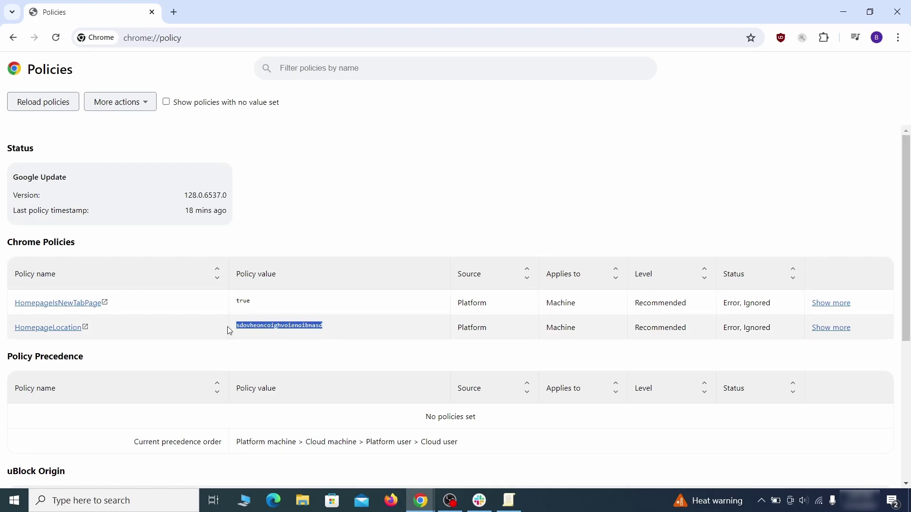
pyautogui.rightClick(259, 325)
pyautogui.click(278, 338)
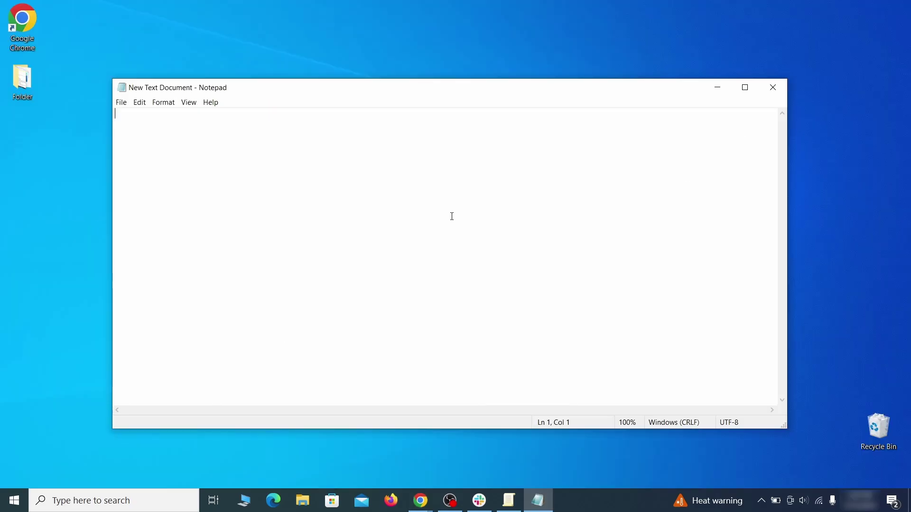
pyautogui.rightClick(441, 209)
pyautogui.click(477, 250)
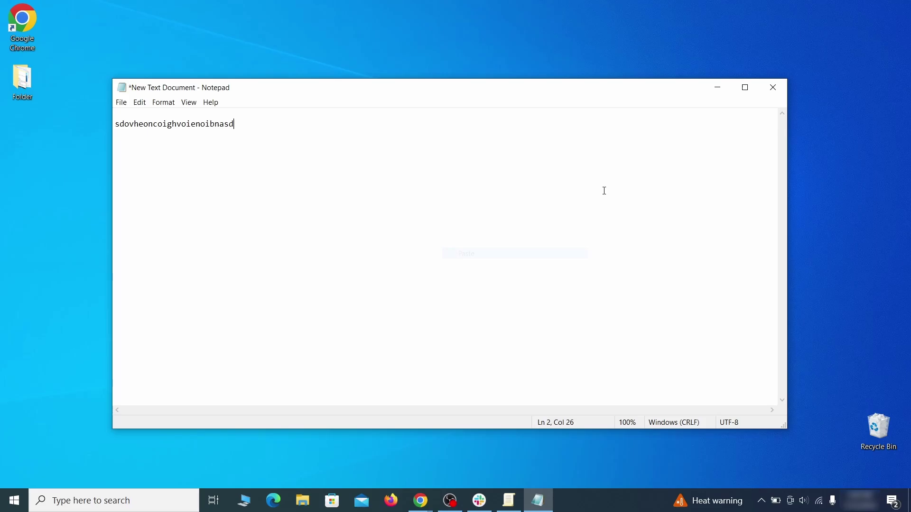
# Step: Enable Developer mode on chrome://extensions and paste Wonder Search's extension ID into the note
pyautogui.click(716, 91)
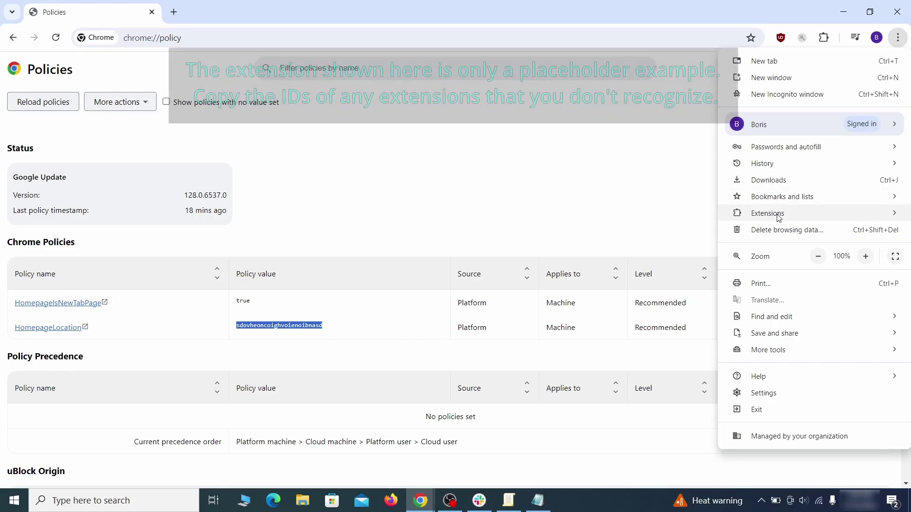
pyautogui.moveTo(778, 217)
pyautogui.click(677, 217)
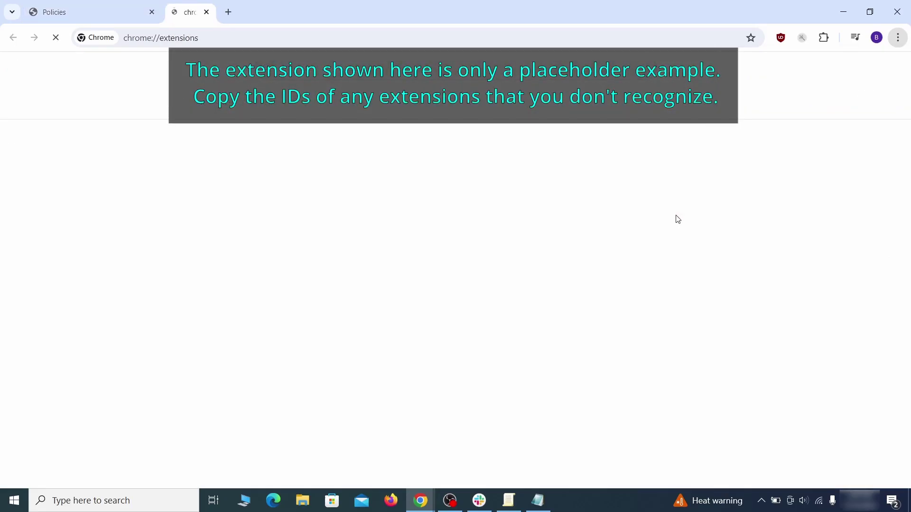
pyautogui.click(896, 69)
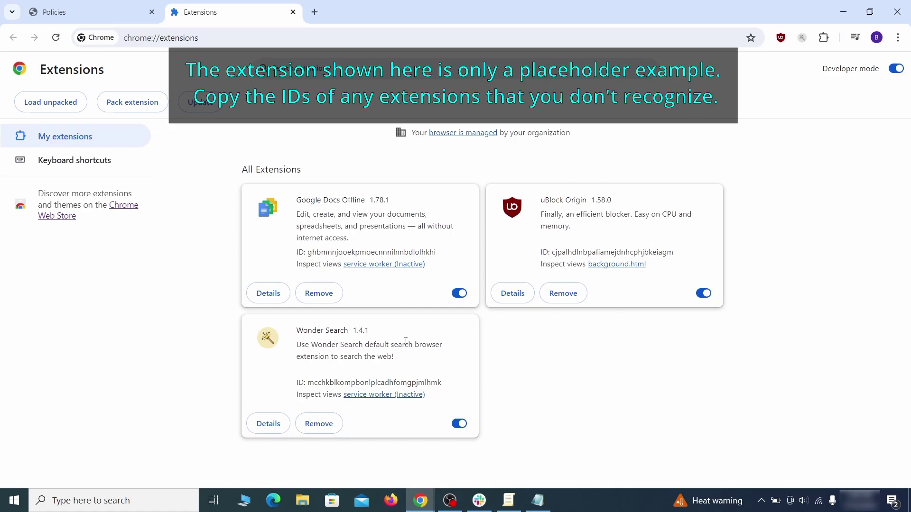
pyautogui.rightClick(445, 385)
pyautogui.click(448, 280)
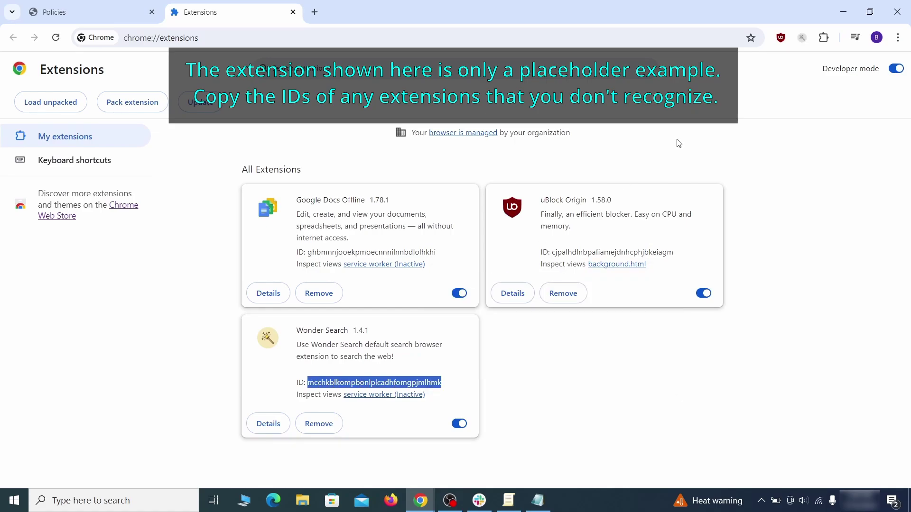
pyautogui.click(844, 16)
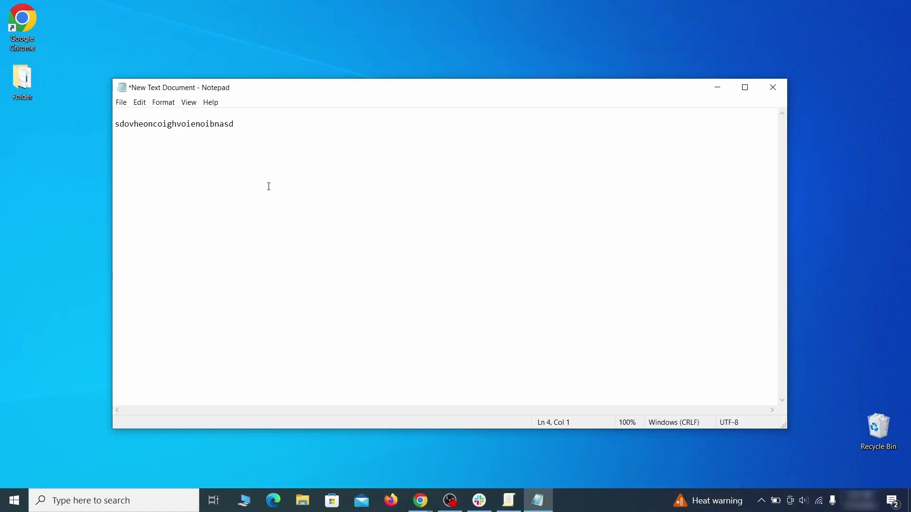
pyautogui.rightClick(269, 187)
pyautogui.click(313, 230)
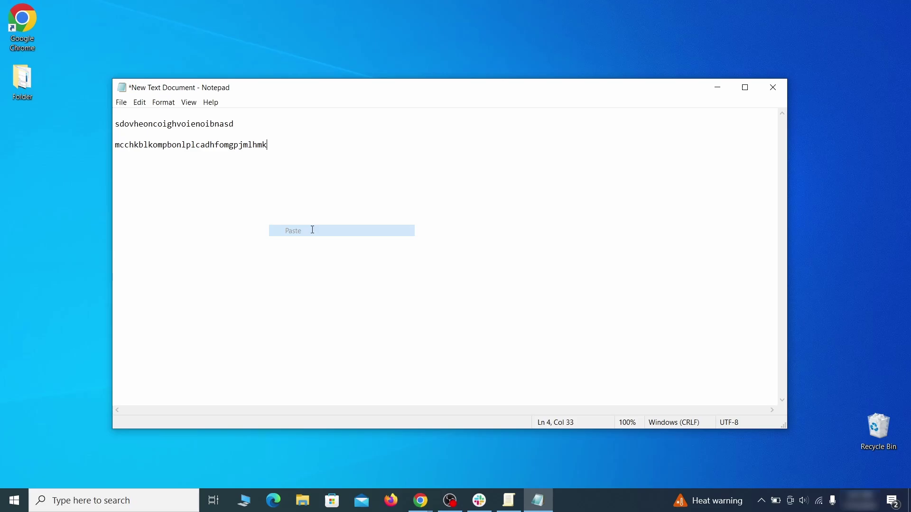
# Step: Run Registry Editor (regedit) as administrator
pyautogui.click(715, 93)
pyautogui.click(12, 503)
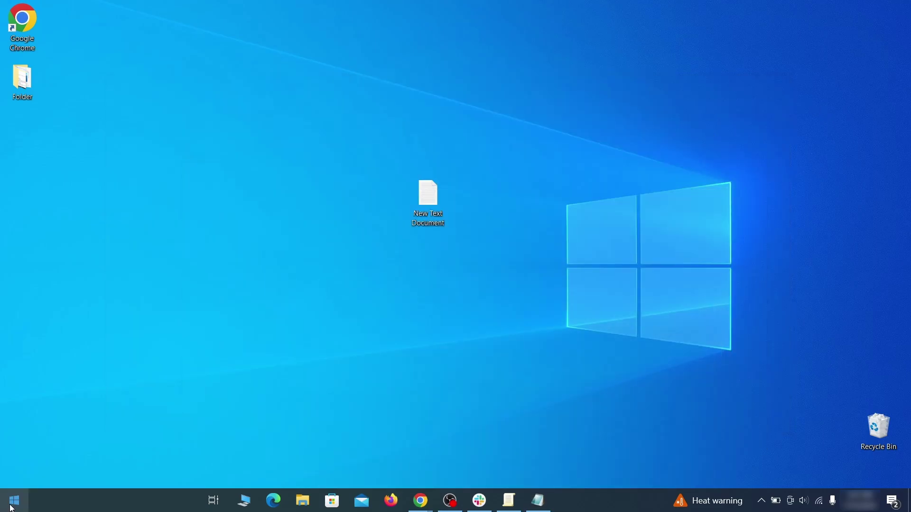
pyautogui.write('regedit')
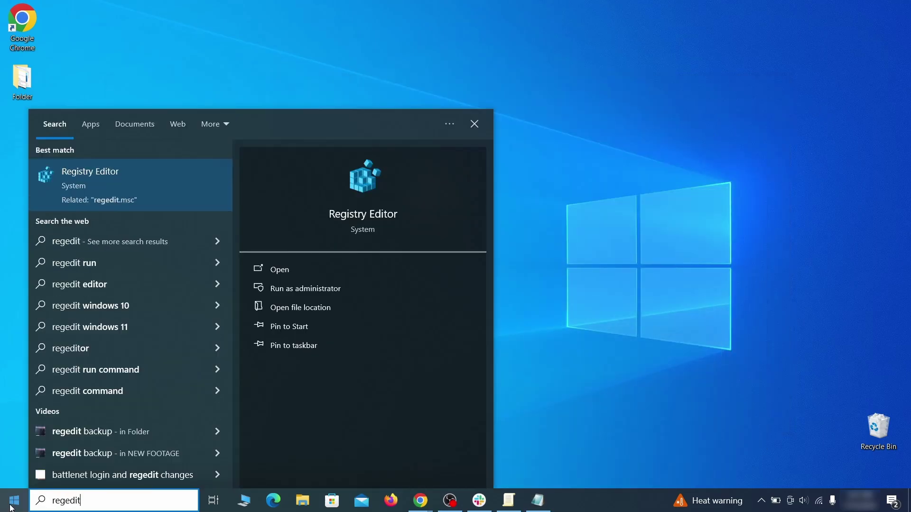
pyautogui.rightClick(183, 182)
pyautogui.click(209, 195)
# Step: Search the registry for the pasted rogue homepage value
pyautogui.hotkey('ctrl', 'f')
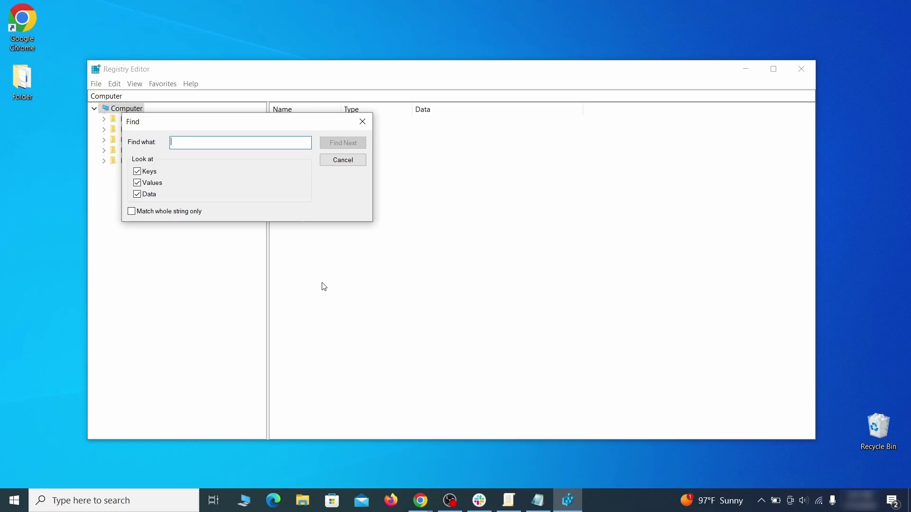
pyautogui.moveTo(538, 503)
pyautogui.click(569, 465)
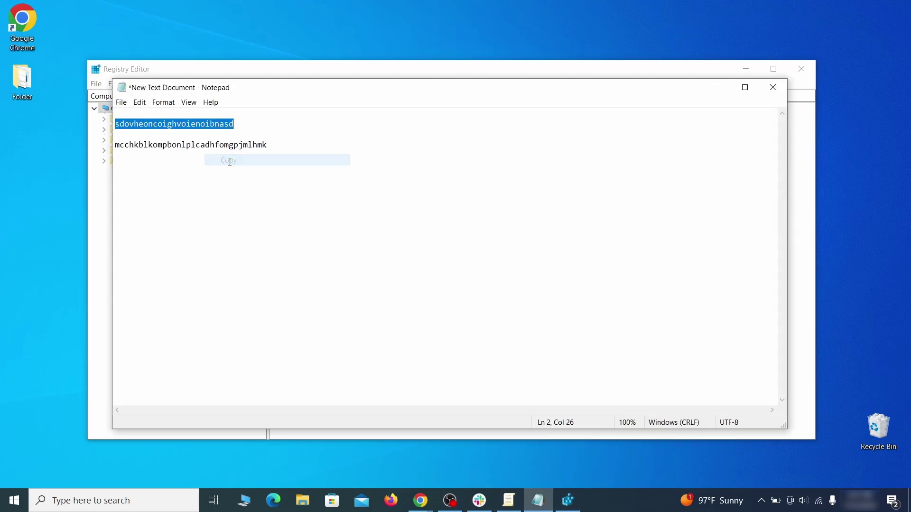
pyautogui.click(95, 173)
pyautogui.rightClick(199, 144)
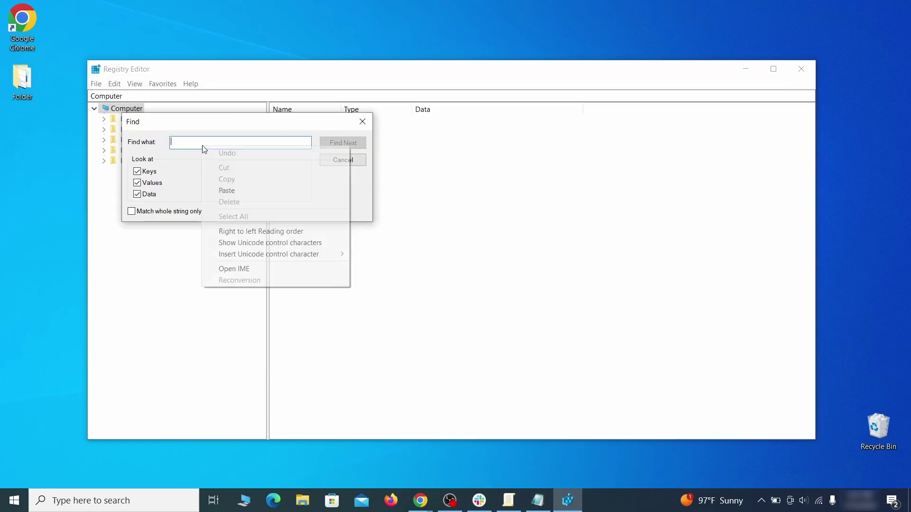
pyautogui.click(238, 188)
pyautogui.click(353, 146)
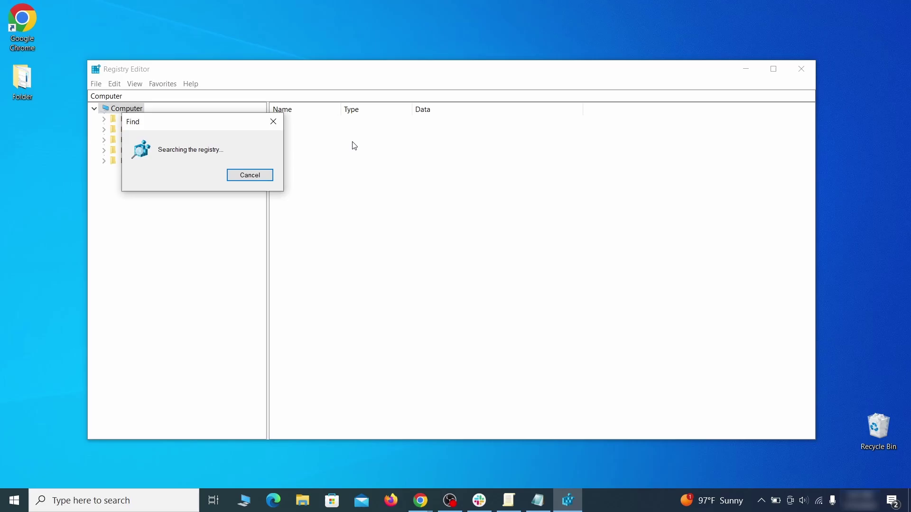
# Step: Delete the found Google\Chrome\Recommended key and confirm
pyautogui.rightClick(225, 288)
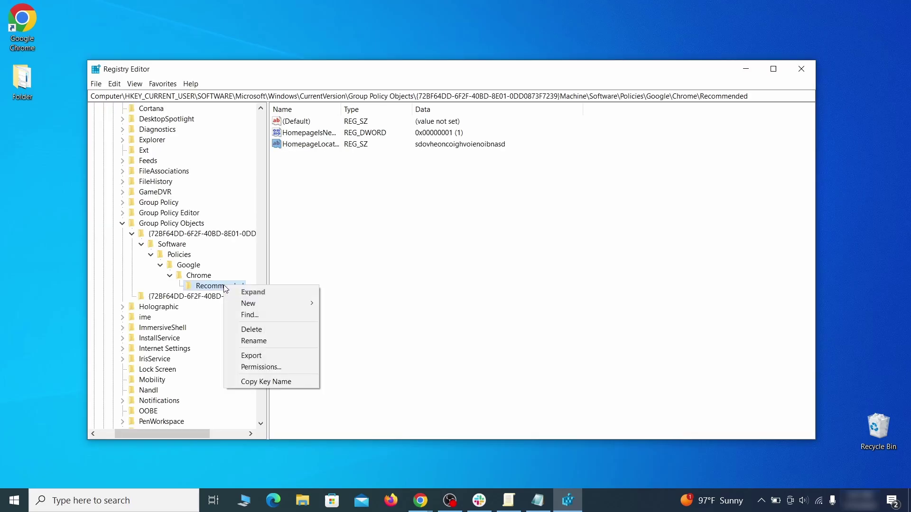
pyautogui.click(270, 331)
pyautogui.click(519, 249)
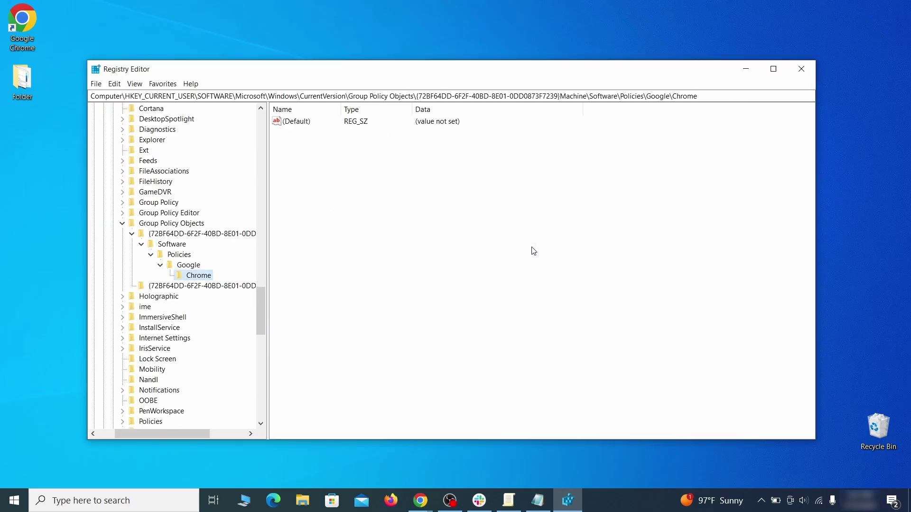
pyautogui.press('Home')
# Step: Search again and delete HKEY_LOCAL_MACHINE\SOFTWARE\Policies\Google\Chrome, confirming with Yes
pyautogui.click(116, 86)
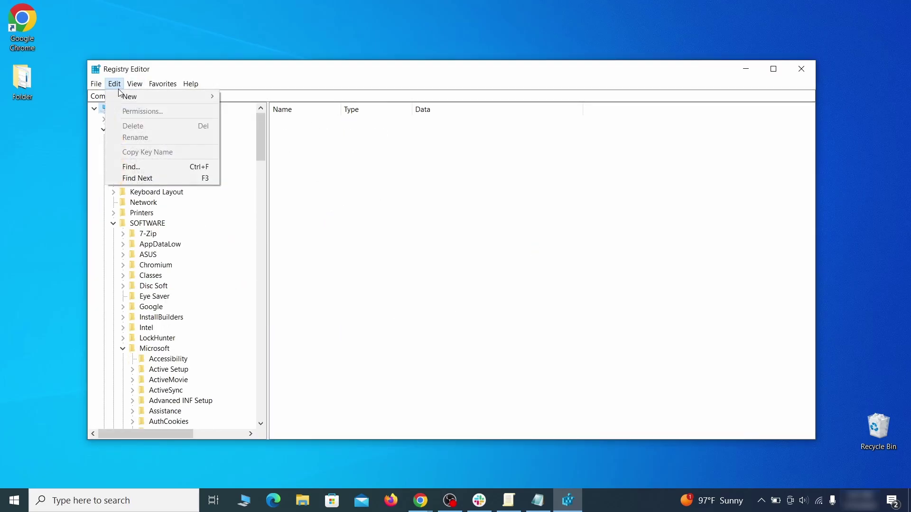
pyautogui.click(135, 167)
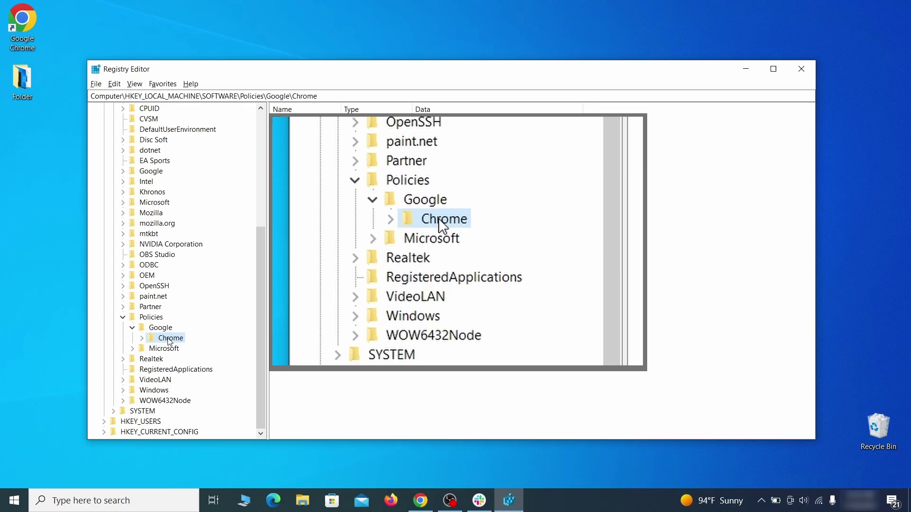
pyautogui.rightClick(170, 340)
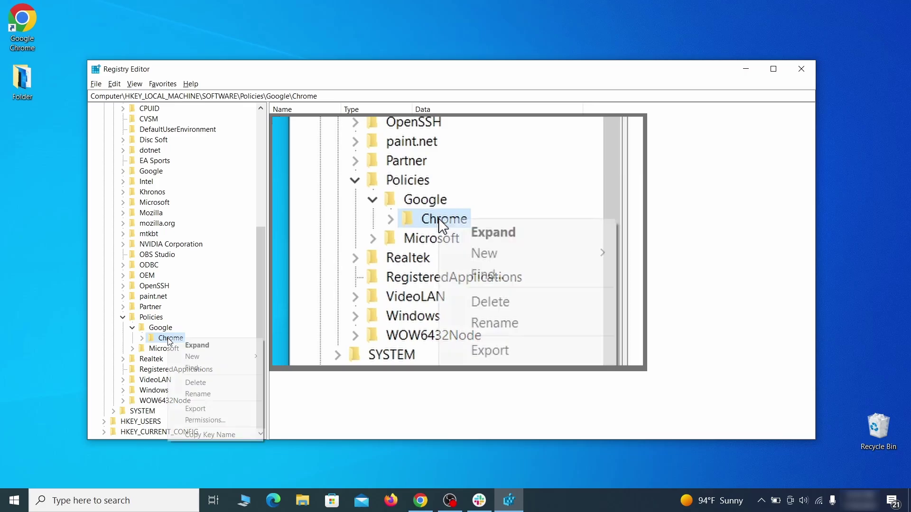
pyautogui.click(210, 384)
pyautogui.click(532, 251)
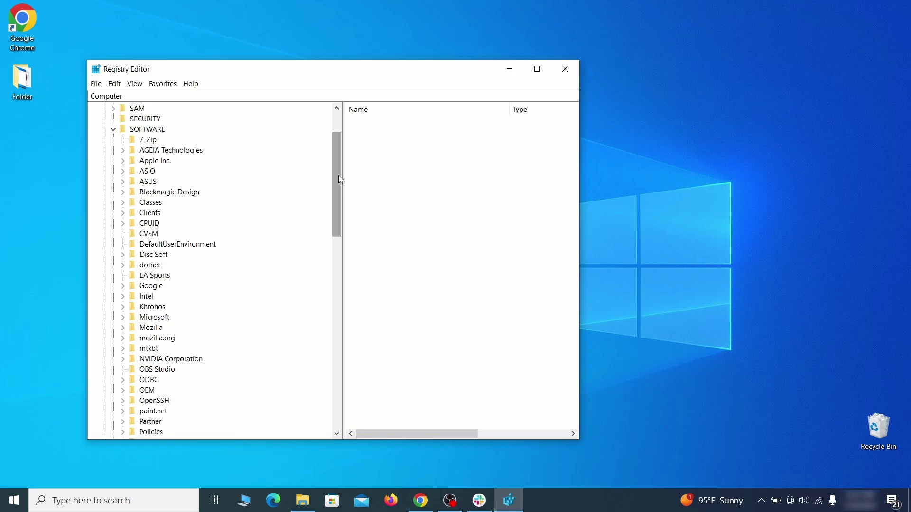
pyautogui.moveTo(340, 179); pyautogui.dragTo(329, 335)
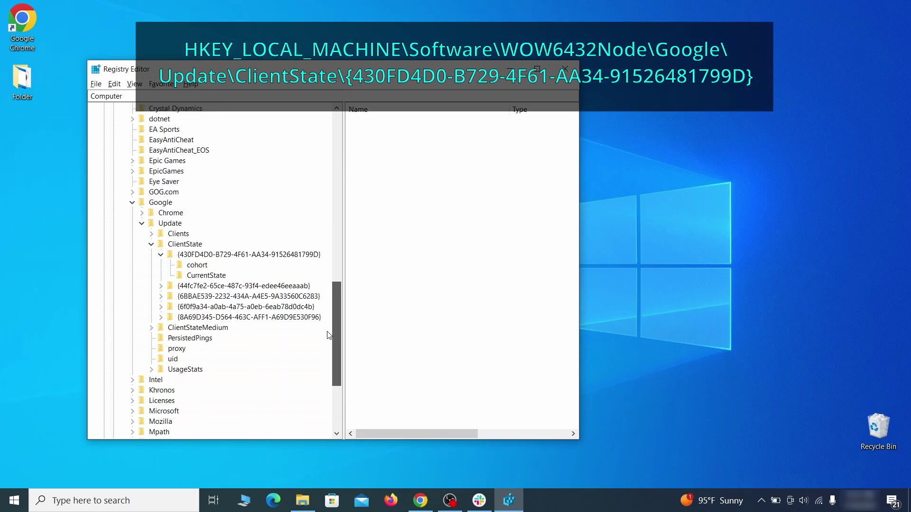
pyautogui.click(200, 255)
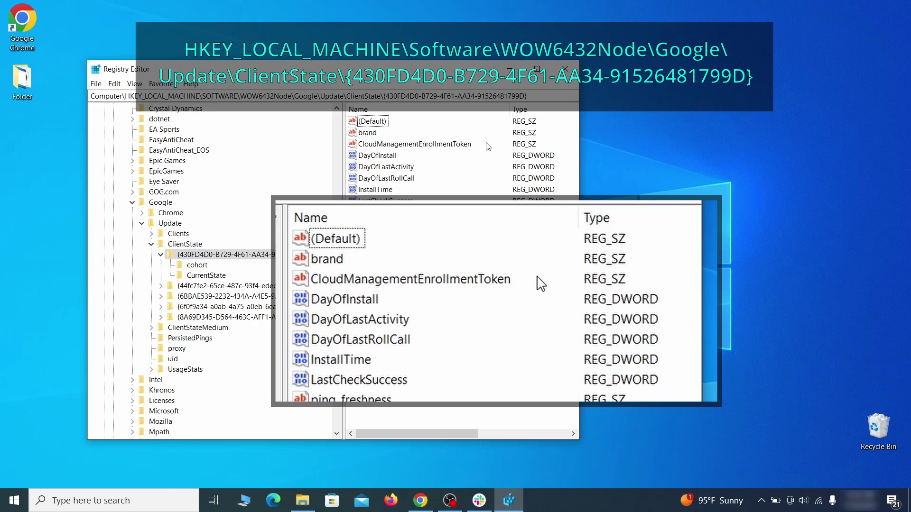
pyautogui.click(463, 145)
pyautogui.rightClick(464, 150)
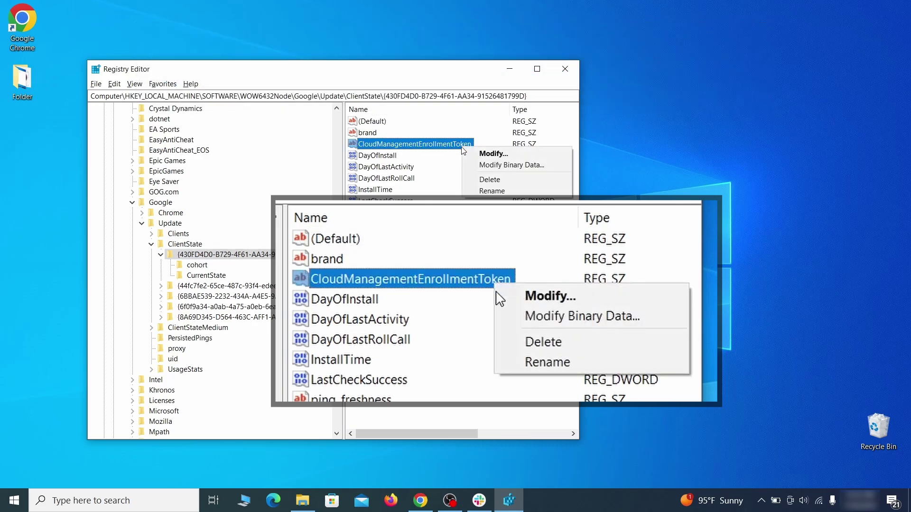
pyautogui.click(493, 179)
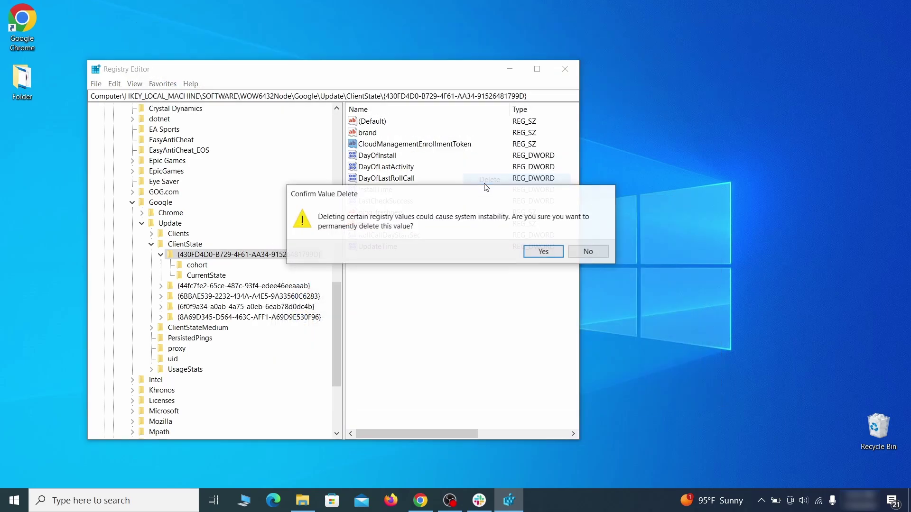
pyautogui.click(542, 253)
pyautogui.click(570, 70)
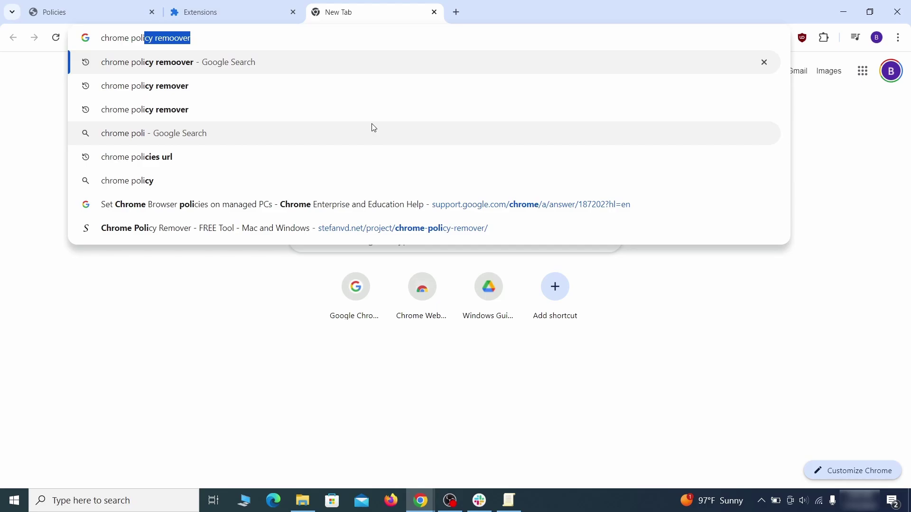
# Step: Search 'chrome policy remover', open the stefanvd.net page, and download delete_chrome_policies.bat for Windows
pyautogui.write('cy remover')
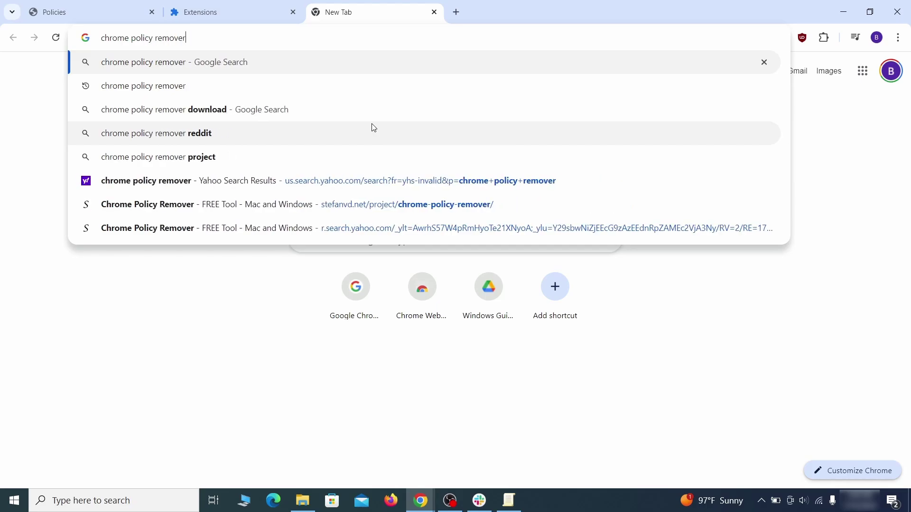
pyautogui.press('Return')
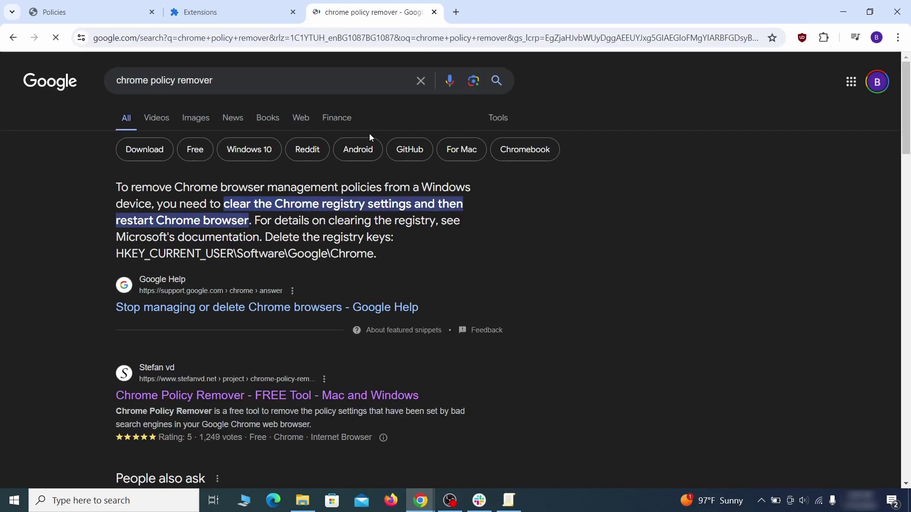
pyautogui.click(271, 397)
pyautogui.scroll(-10, 295, 359)
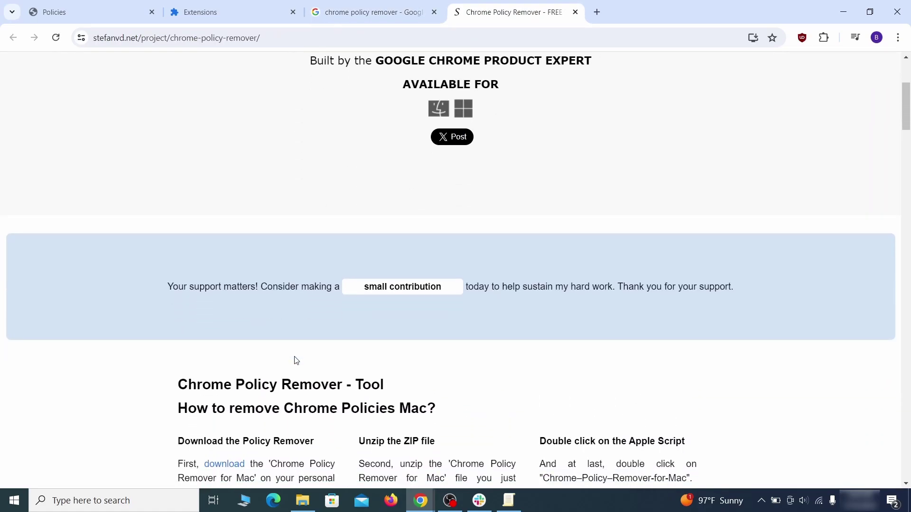
pyautogui.scroll(-20, 295, 363)
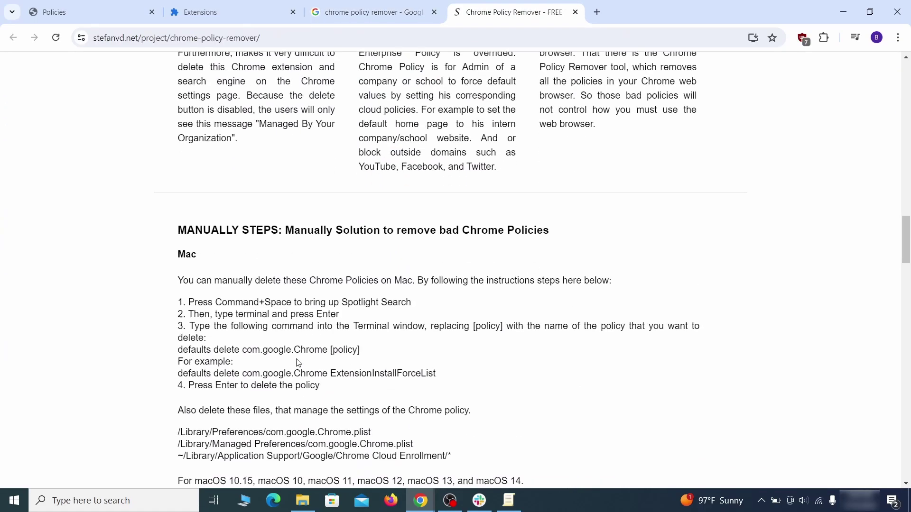
pyautogui.scroll(-15, 297, 362)
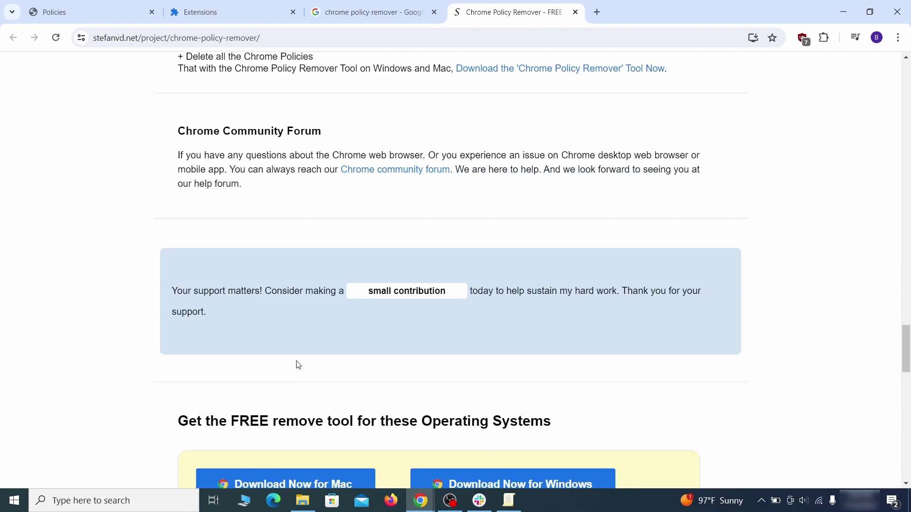
pyautogui.click(539, 250)
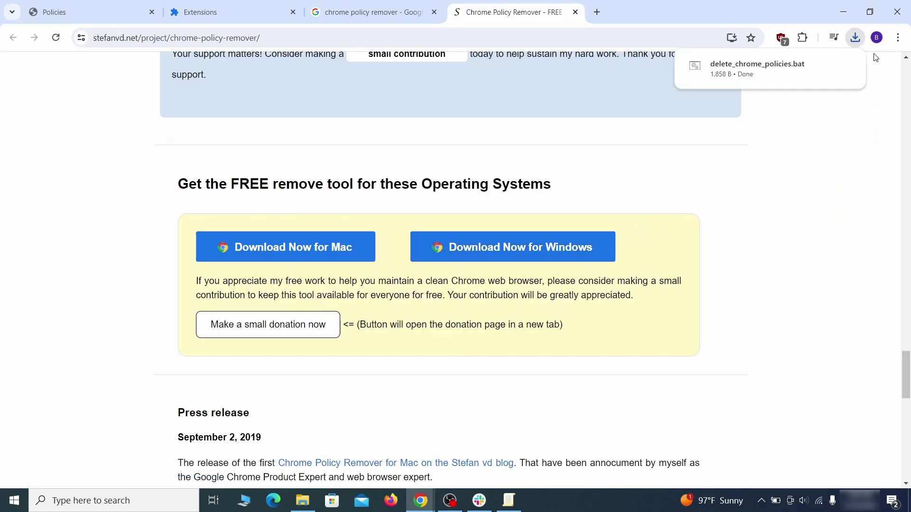
# Step: Move delete_chrome_policies.bat from the Downloads folder onto the desktop
pyautogui.moveTo(849, 76)
pyautogui.click(825, 67)
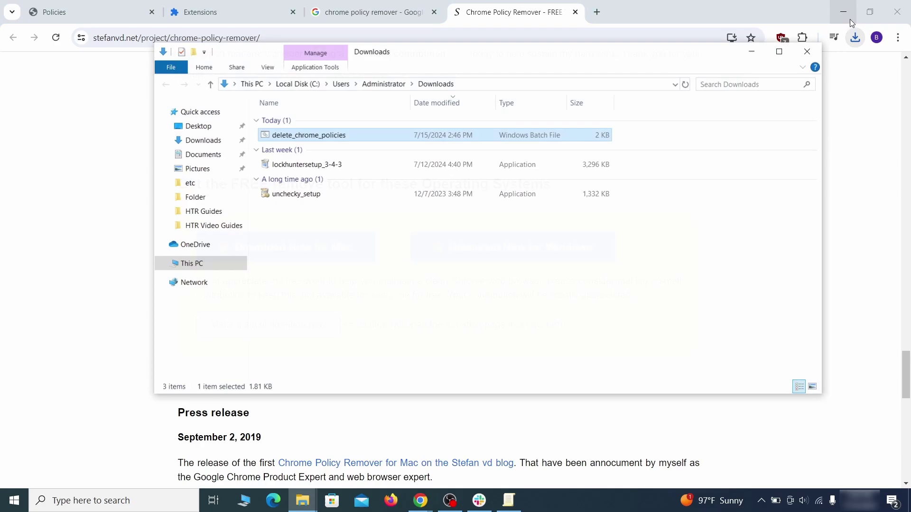
pyautogui.click(843, 12)
pyautogui.moveTo(334, 135); pyautogui.dragTo(109, 293)
pyautogui.click(810, 56)
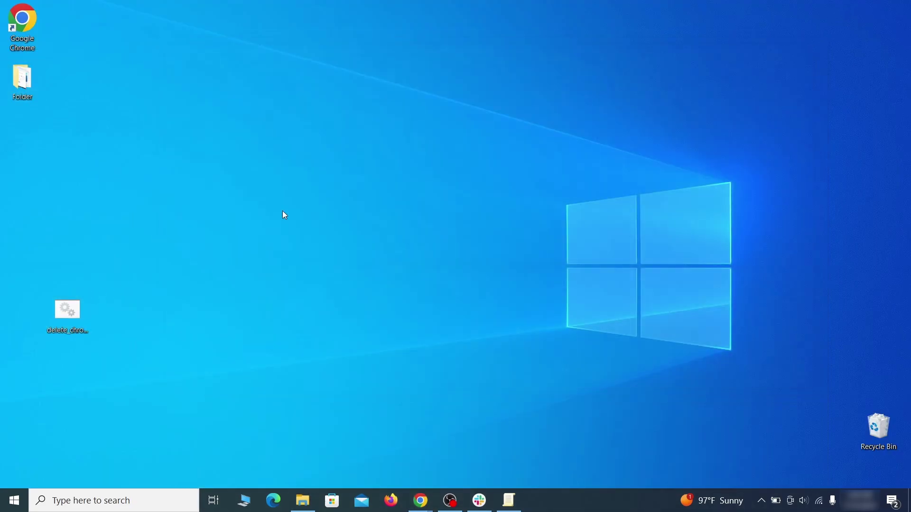
pyautogui.moveTo(53, 301); pyautogui.dragTo(458, 184)
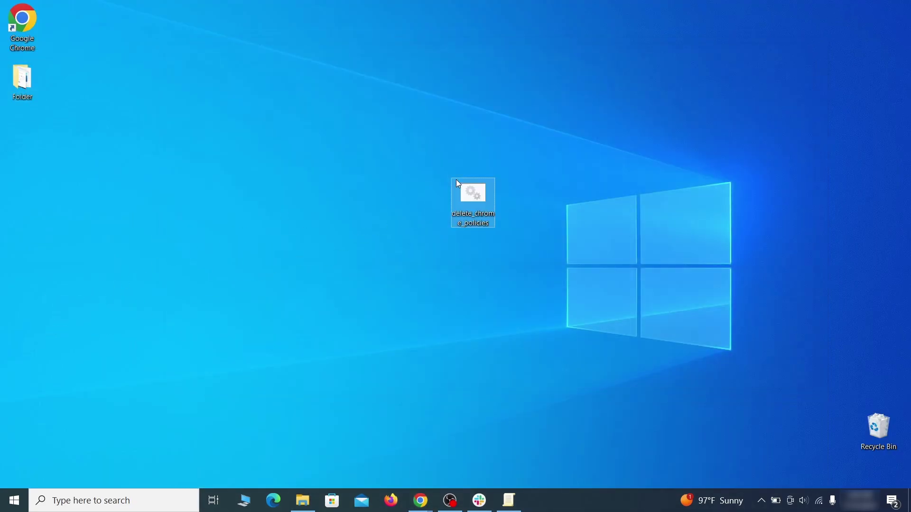
# Step: Run delete_chrome_policies.bat as administrator, choosing Run anyway past the SmartScreen warning
pyautogui.rightClick(483, 198)
pyautogui.click(546, 243)
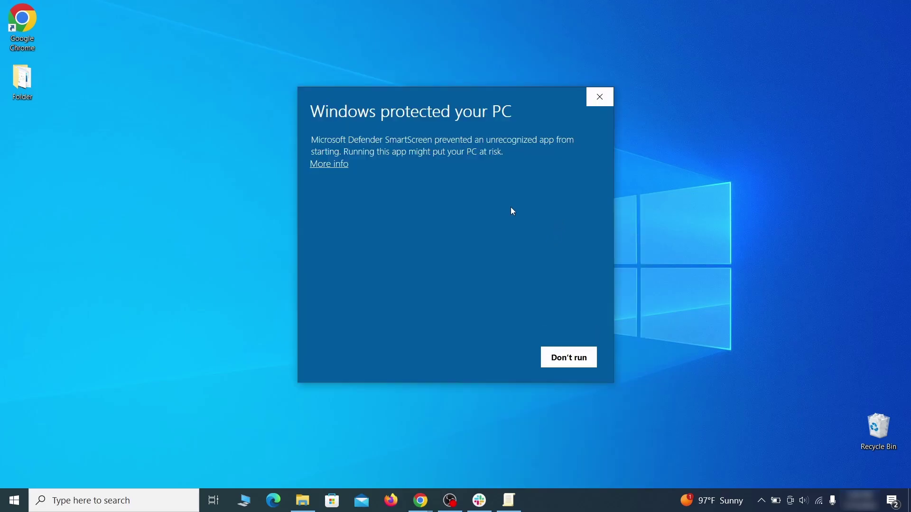
pyautogui.click(333, 165)
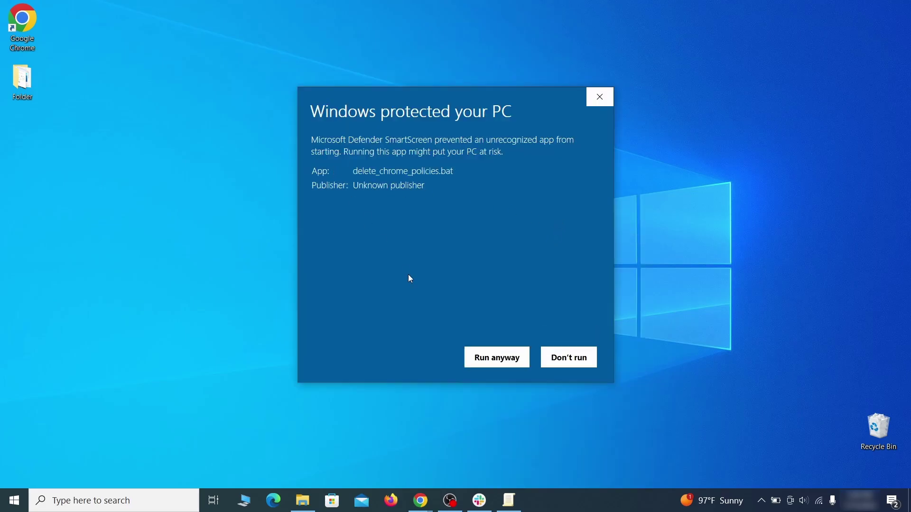
pyautogui.click(497, 360)
pyautogui.moveTo(327, 34); pyautogui.dragTo(481, 63)
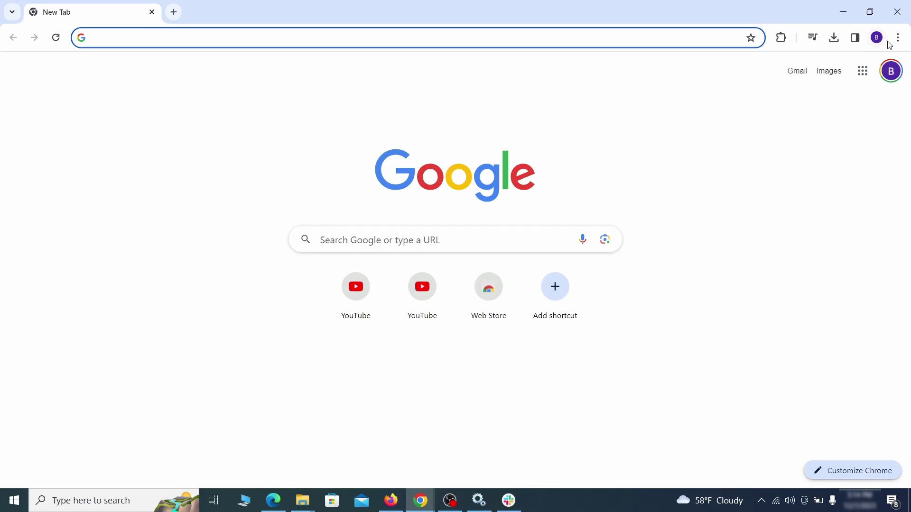
# Step: Toggle off the Add to Zola Button extension on Chrome's Extensions page and click its Remove button
pyautogui.click(898, 38)
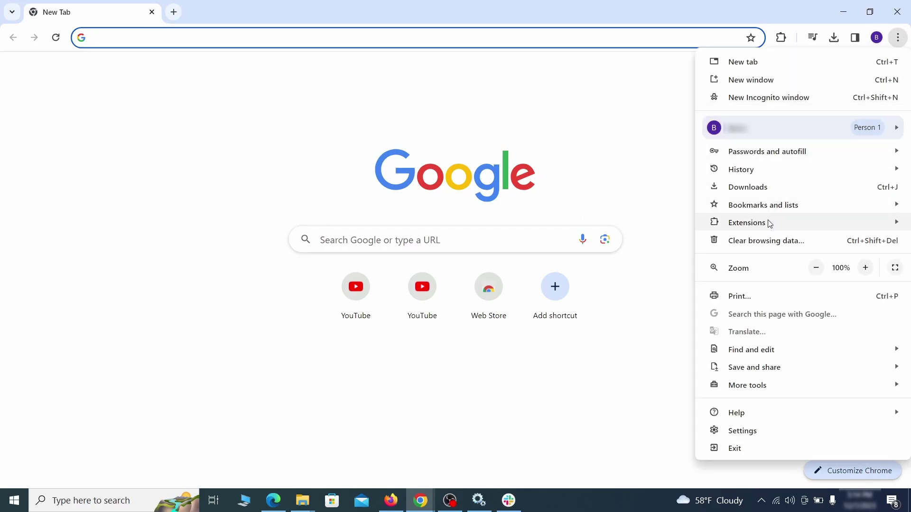
pyautogui.moveTo(755, 225)
pyautogui.click(670, 227)
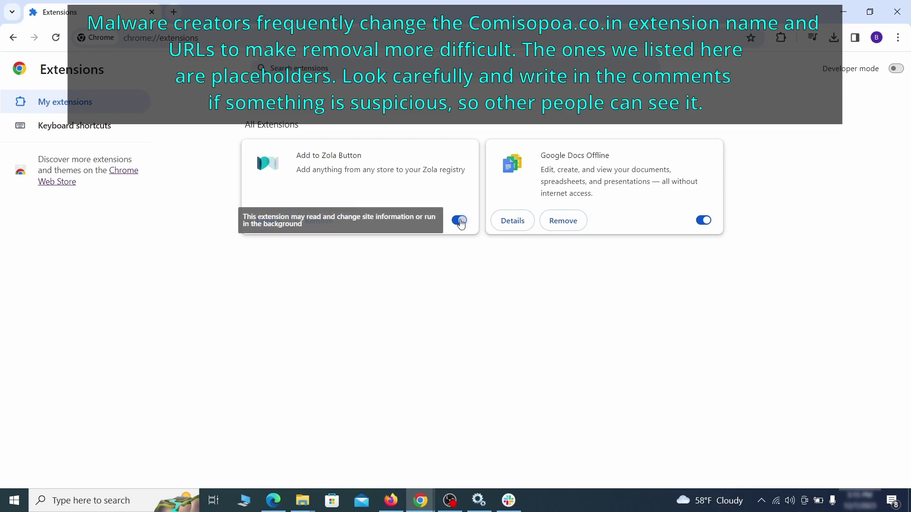
pyautogui.click(459, 220)
pyautogui.click(331, 227)
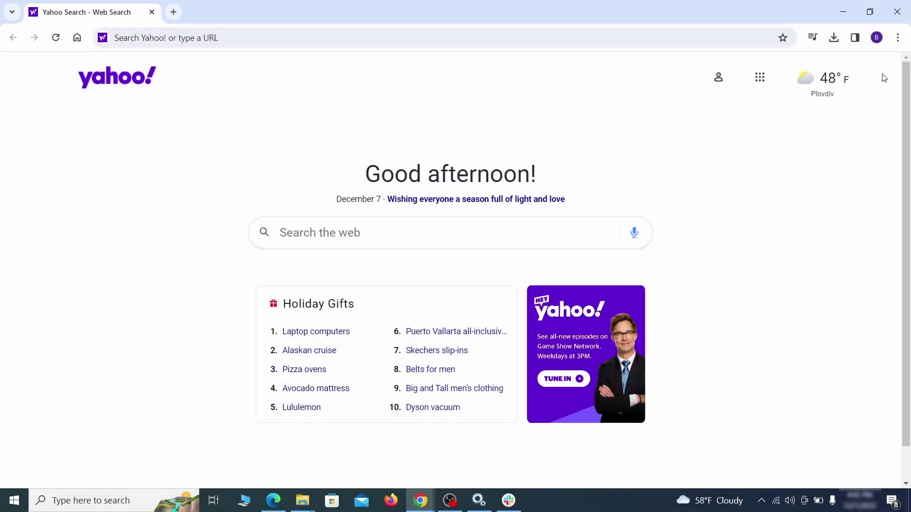
# Step: Clear Chrome's browsing data from the Advanced options in Privacy and security
pyautogui.click(898, 38)
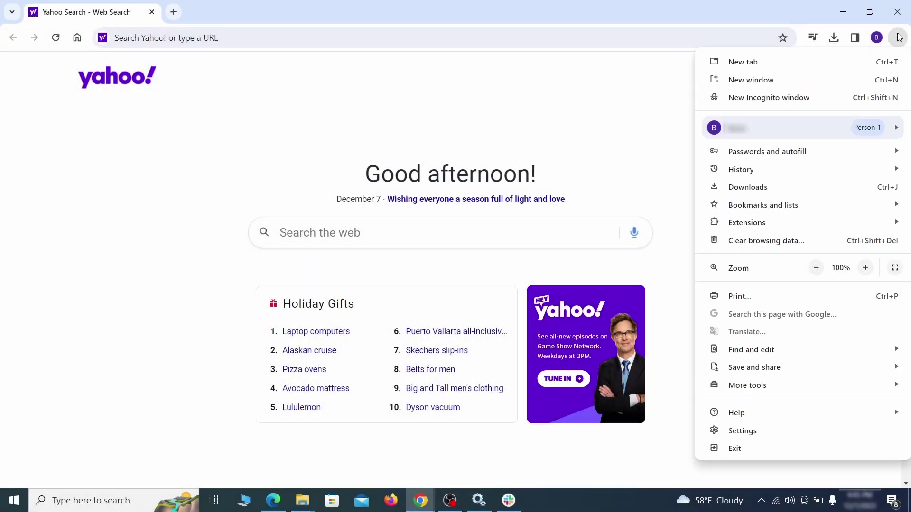
pyautogui.click(742, 431)
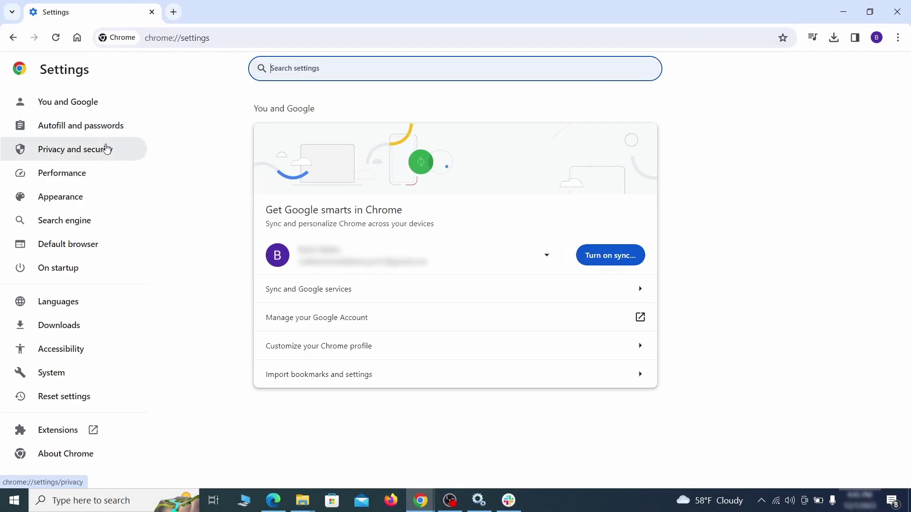
pyautogui.click(106, 149)
pyautogui.scroll(-1, 685, 309)
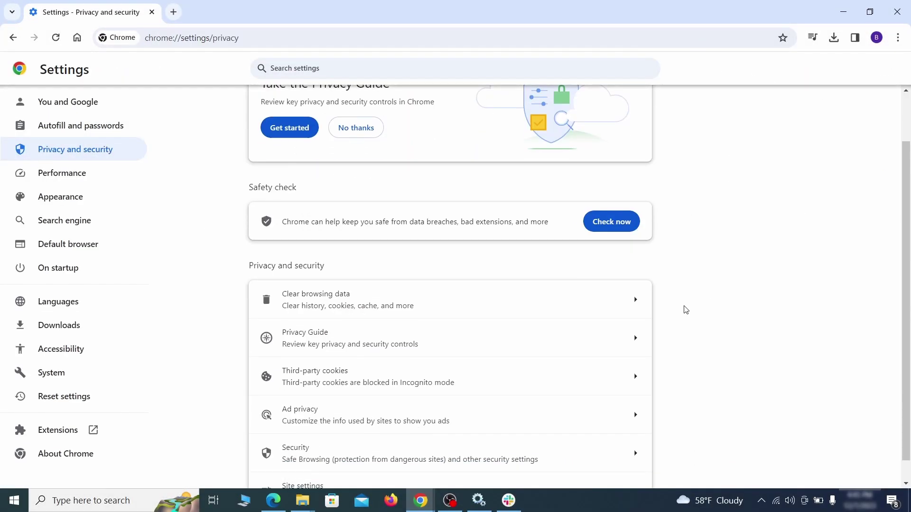
pyautogui.click(594, 307)
pyautogui.click(401, 171)
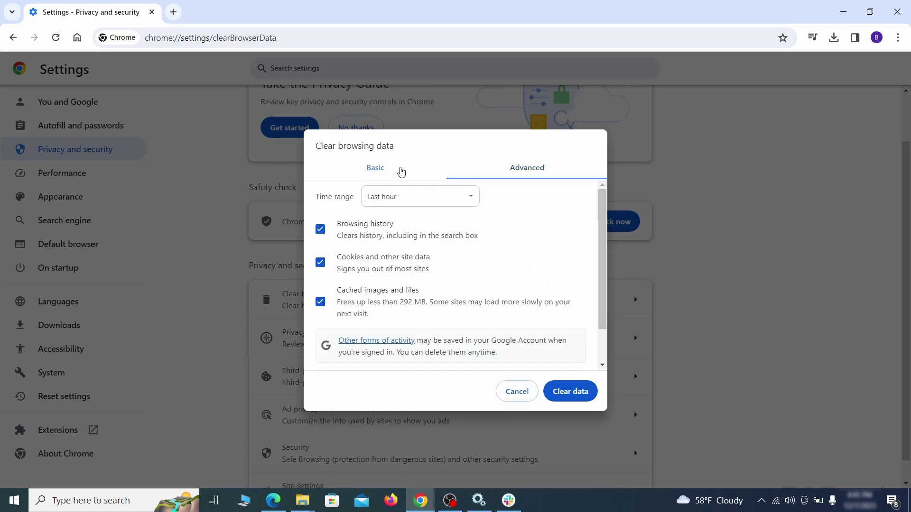
pyautogui.click(508, 172)
pyautogui.scroll(-2, 461, 271)
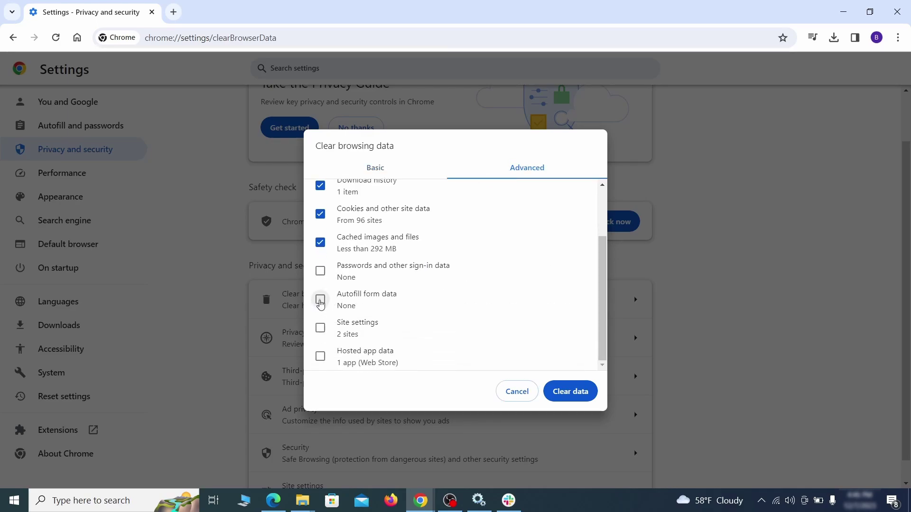
pyautogui.click(578, 394)
# Step: Remove ExampleRougeURL.com from the sites allowed to send notifications in Site settings
pyautogui.scroll(-1, 685, 311)
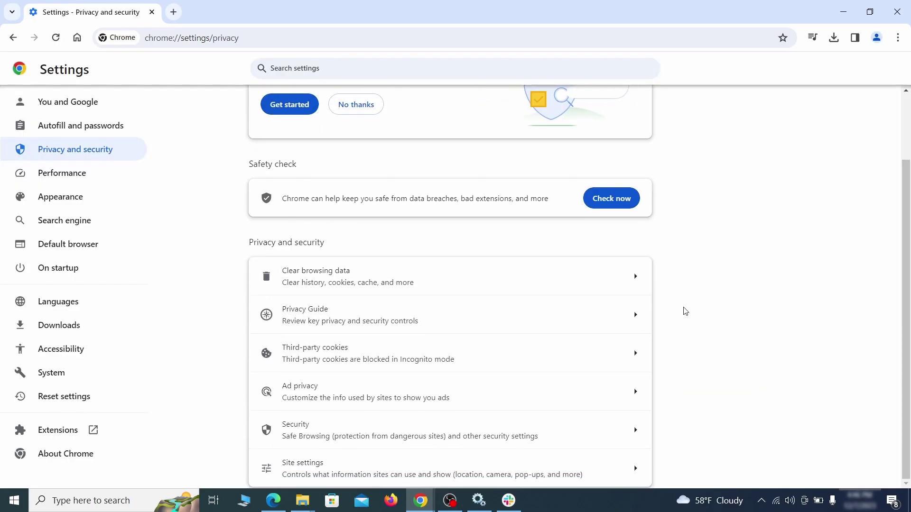
pyautogui.click(442, 465)
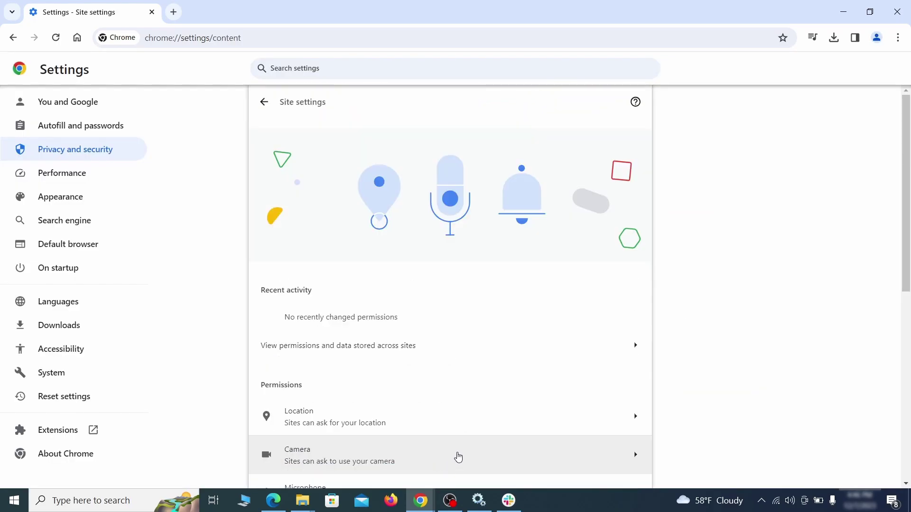
pyautogui.scroll(-4, 653, 289)
pyautogui.scroll(-1, 661, 282)
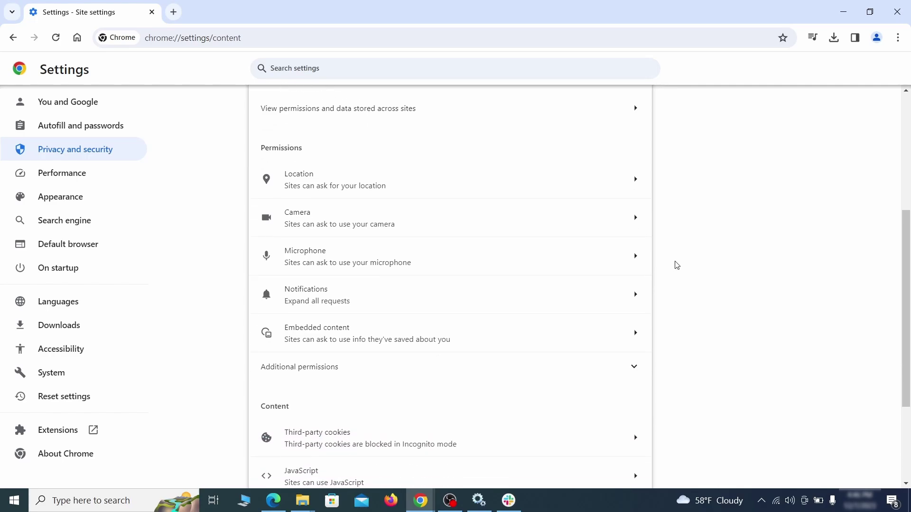
pyautogui.click(458, 188)
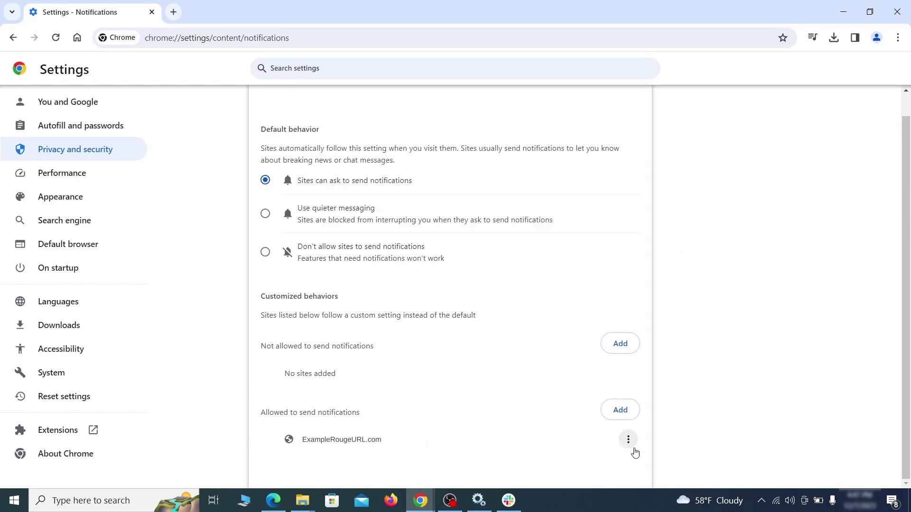
pyautogui.click(628, 440)
pyautogui.click(601, 439)
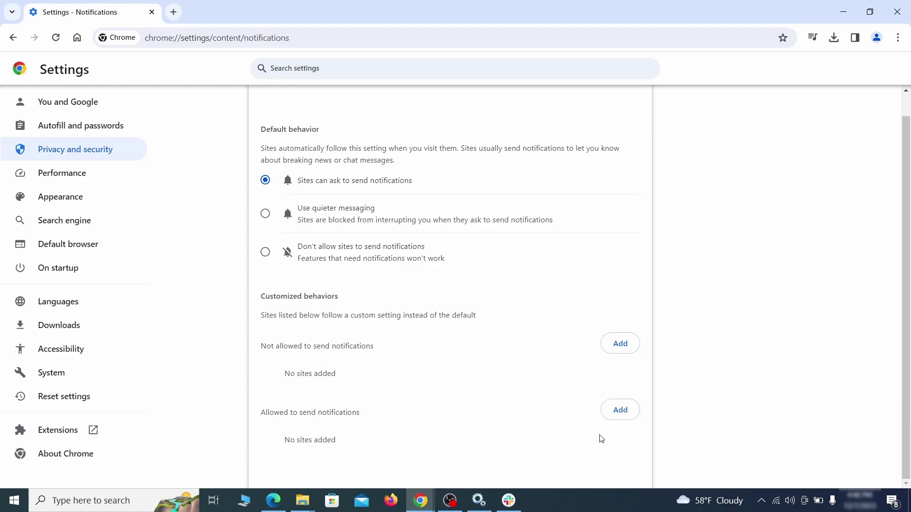
pyautogui.hotkey('alt', 'Left')
pyautogui.scroll(-2, 494, 321)
pyautogui.click(489, 321)
pyautogui.scroll(-5, 500, 351)
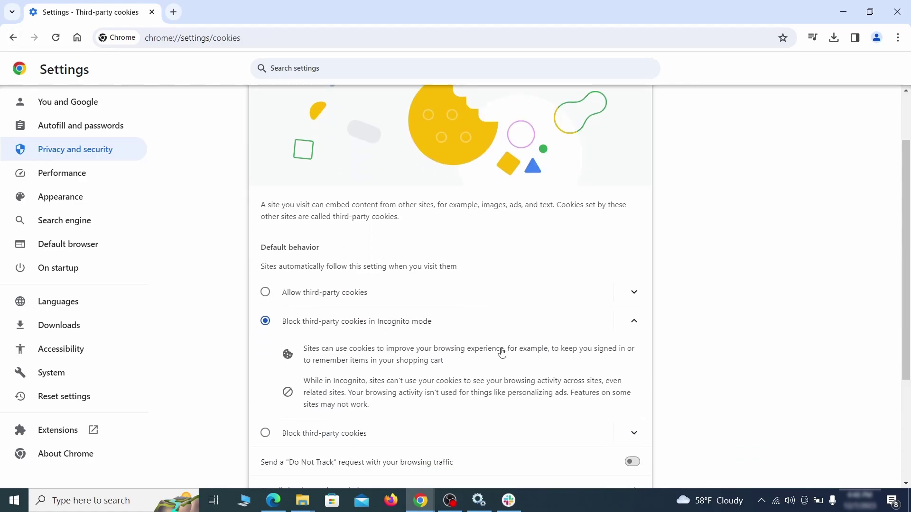
pyautogui.click(629, 448)
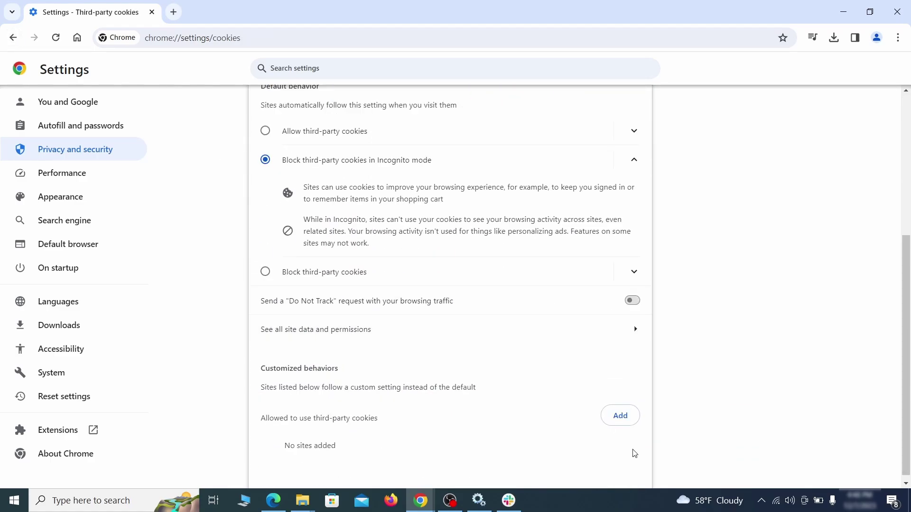
pyautogui.hotkey('alt', 'Left')
# Step: Delete the rogue custom home page address in Chrome's Appearance settings
pyautogui.click(124, 199)
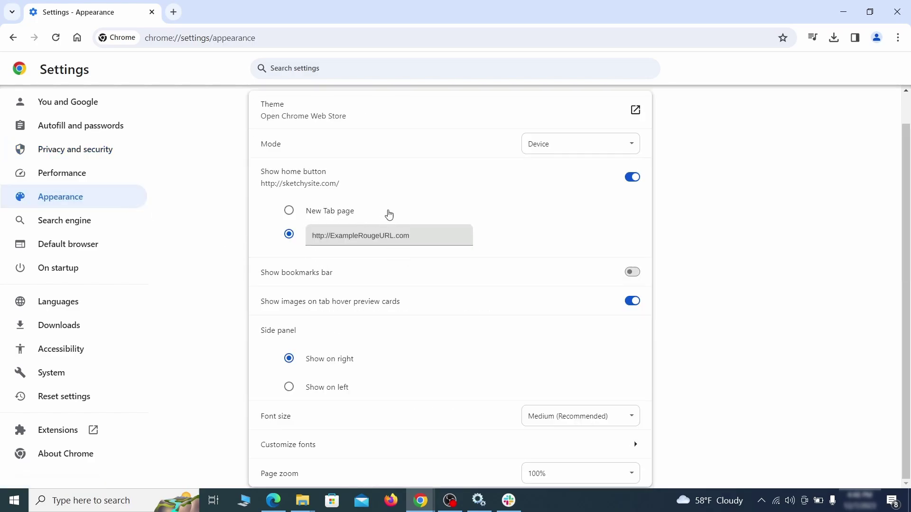
pyautogui.moveTo(410, 241); pyautogui.dragTo(299, 237)
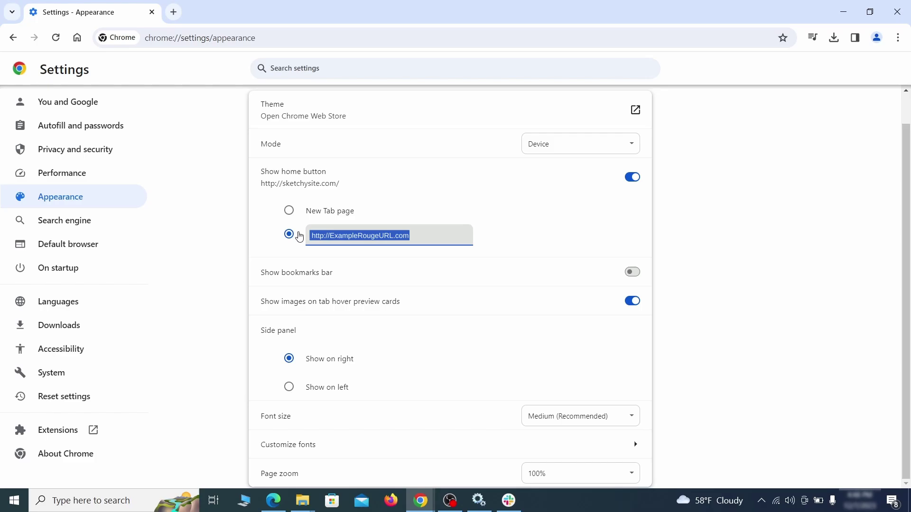
pyautogui.press('BackSpace')
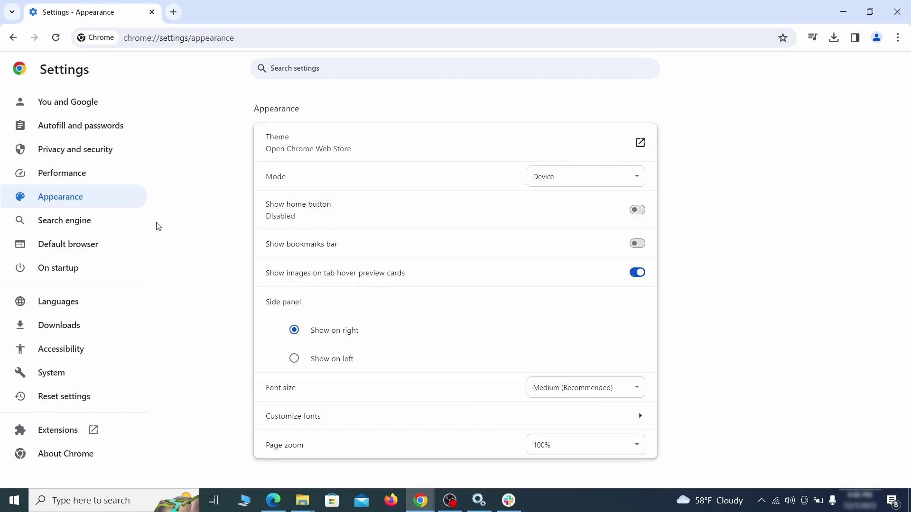
# Step: Set Google as Chrome's address bar search engine
pyautogui.click(96, 222)
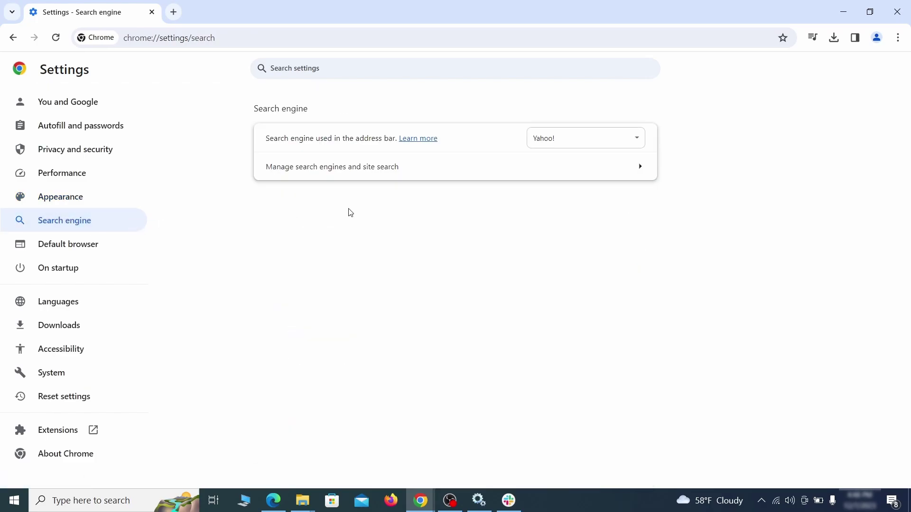
pyautogui.click(623, 141)
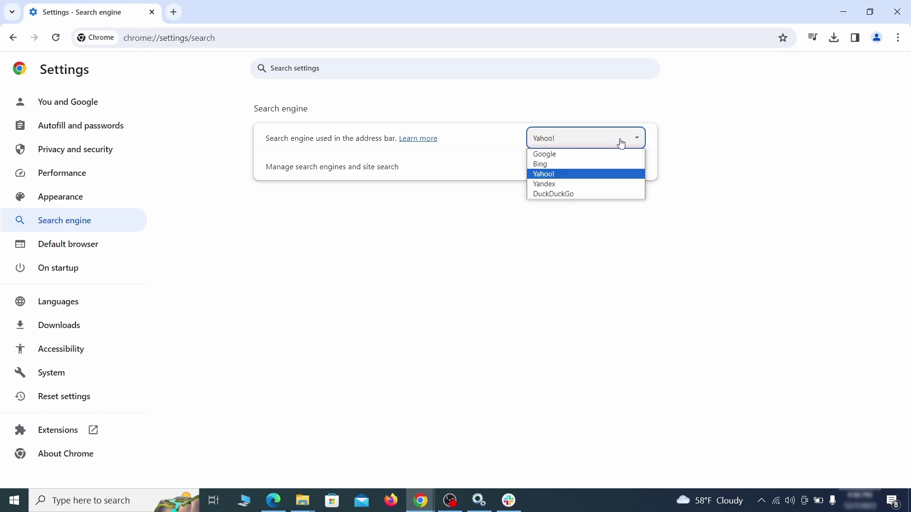
pyautogui.click(603, 154)
# Step: Delete the ExampleRougeURL.com site search shortcut under Manage search engines
pyautogui.click(587, 176)
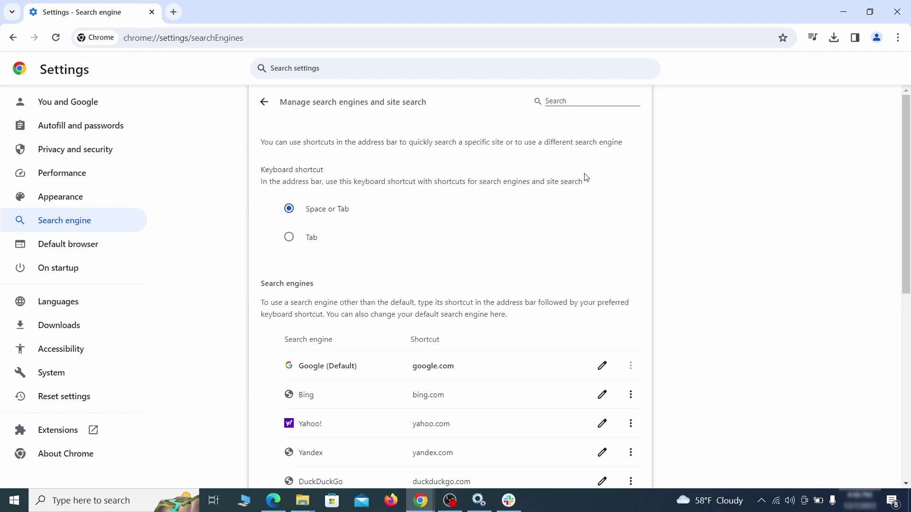
pyautogui.scroll(-8, 586, 199)
pyautogui.click(630, 293)
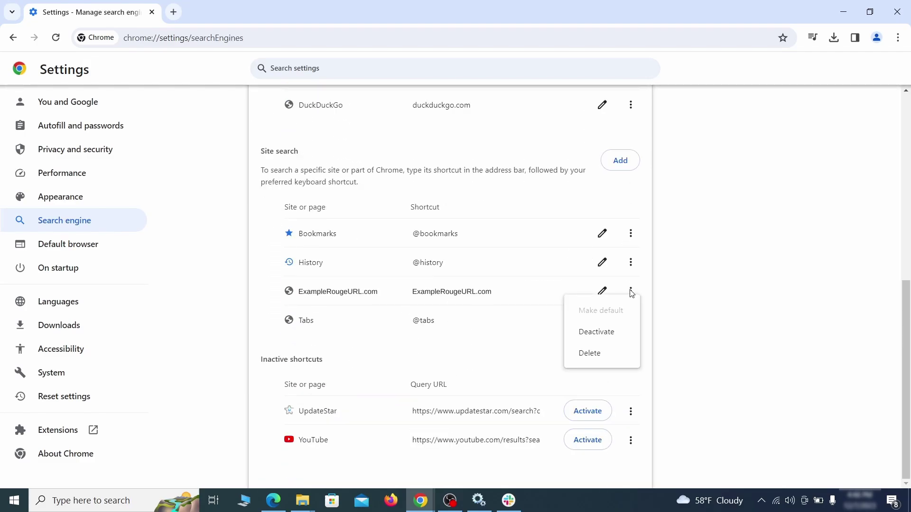
pyautogui.click(589, 355)
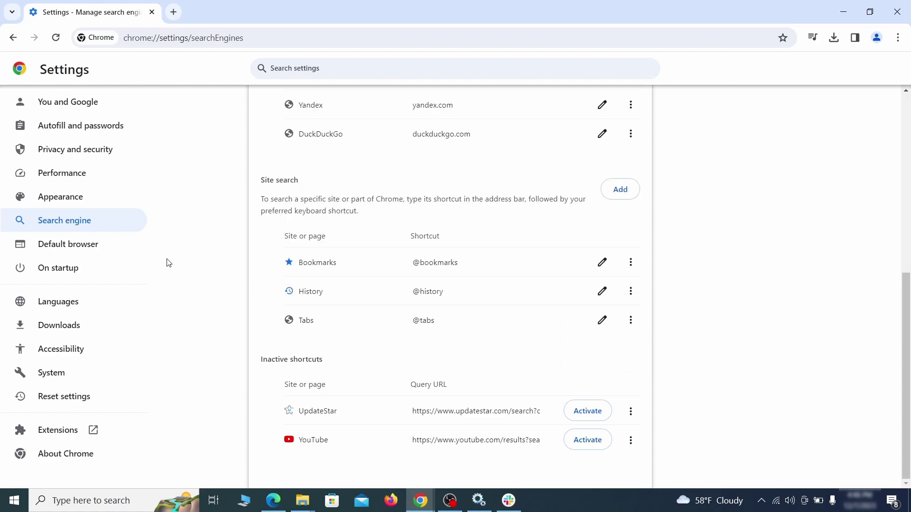
# Step: Remove the ExampleRougeURL.com entry under On startup so Chrome opens the New Tab page
pyautogui.click(71, 267)
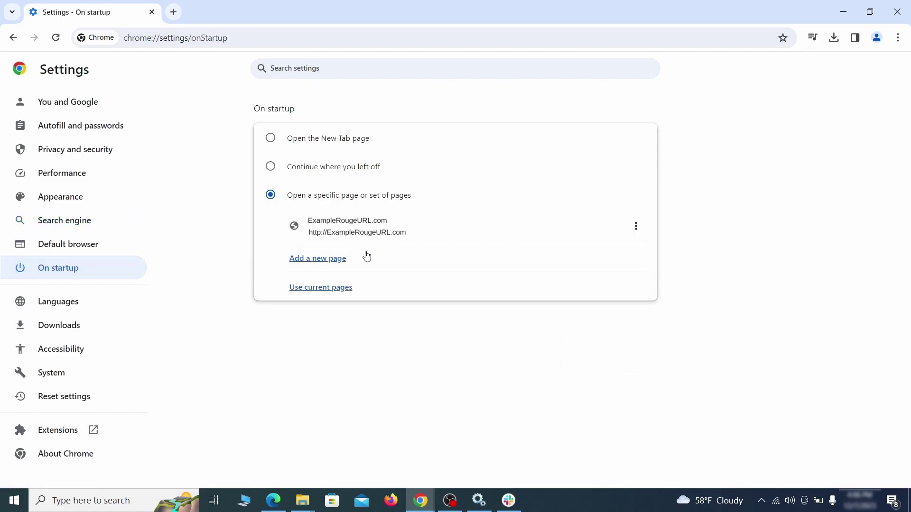
pyautogui.click(637, 227)
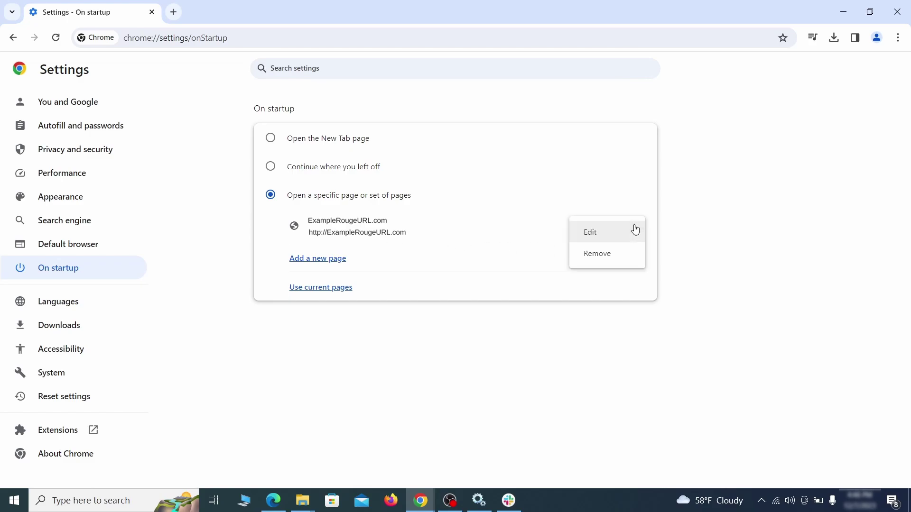
pyautogui.click(608, 255)
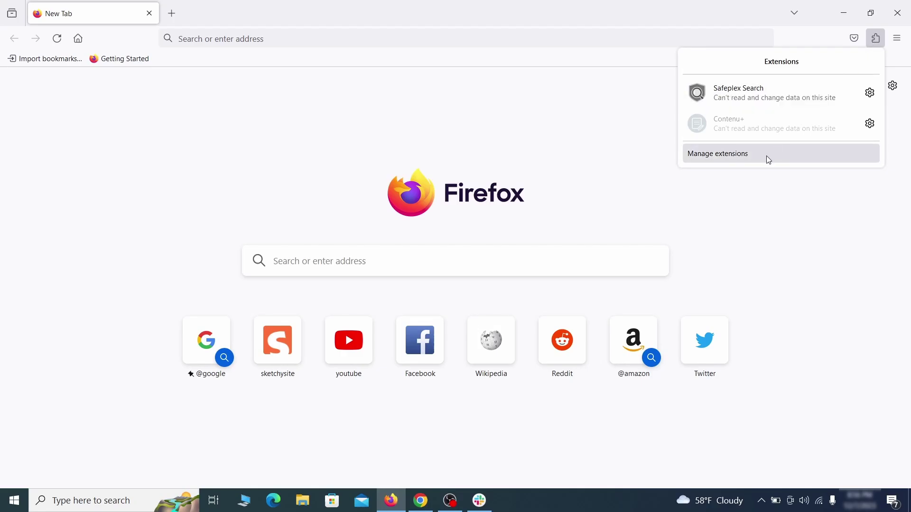
# Step: Remove the Contenu+ extension from Firefox's Add-ons Manager and open a new tab
pyautogui.click(768, 157)
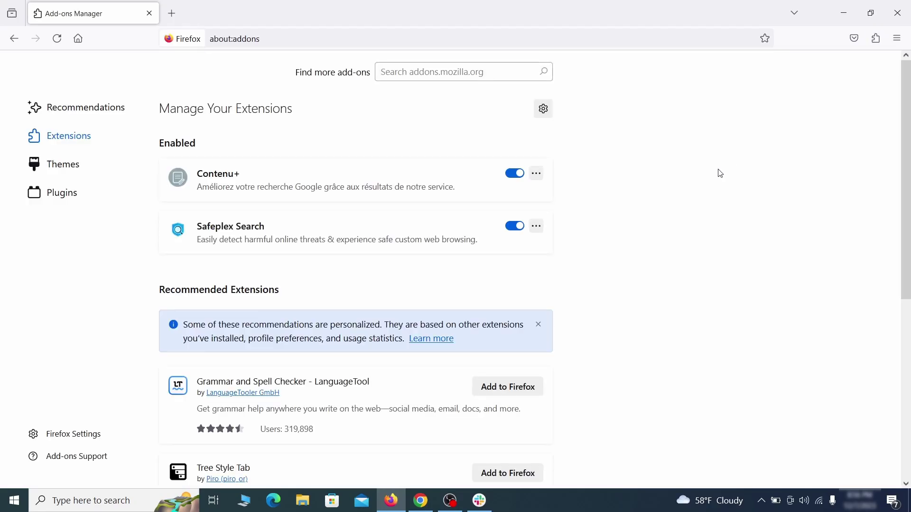
pyautogui.click(538, 175)
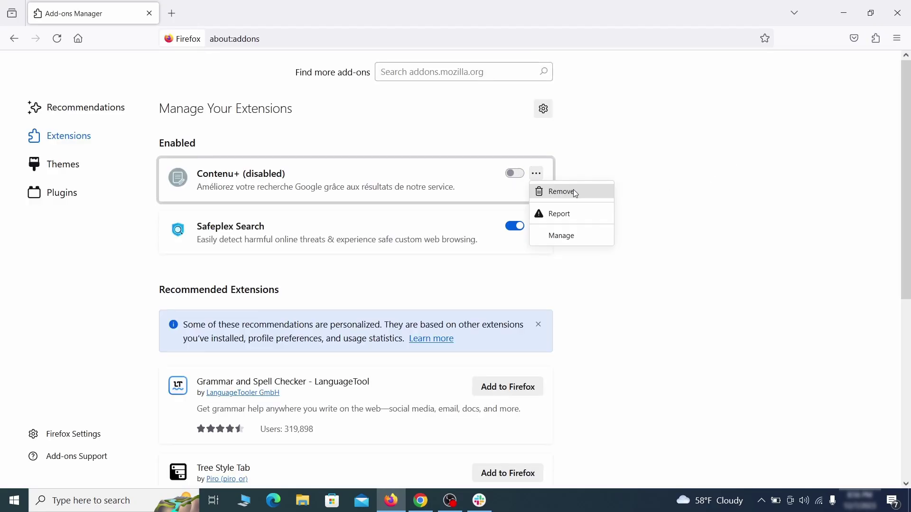
pyautogui.click(575, 192)
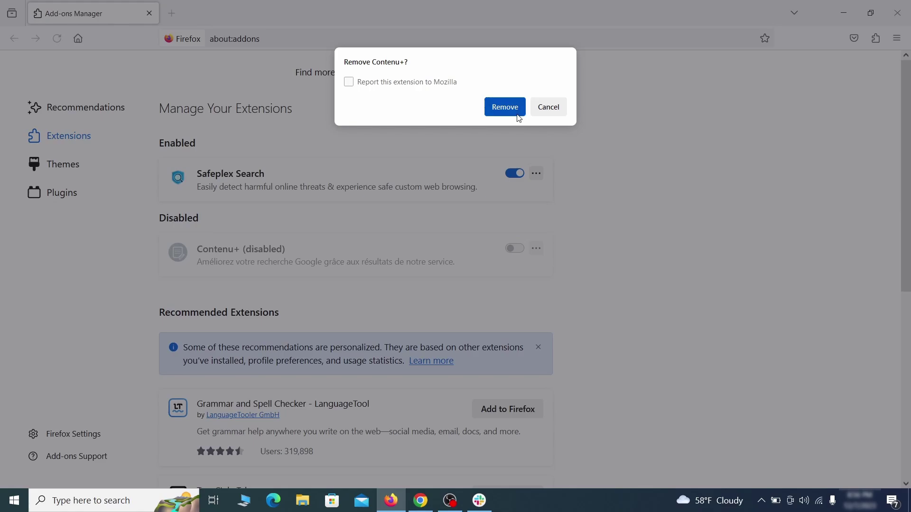
pyautogui.click(504, 107)
pyautogui.hotkey('ctrl', 't')
pyautogui.click(897, 39)
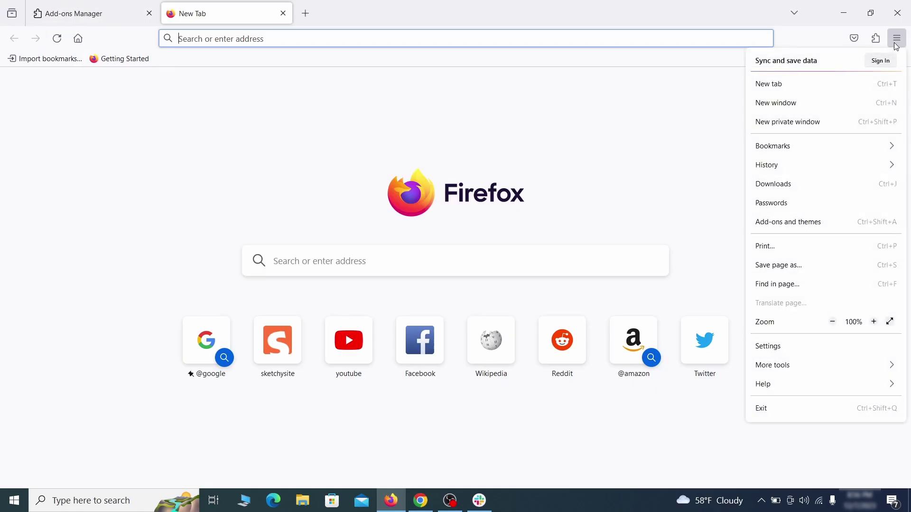
# Step: Clear the rogue homepage address in Firefox's Home settings
pyautogui.click(787, 348)
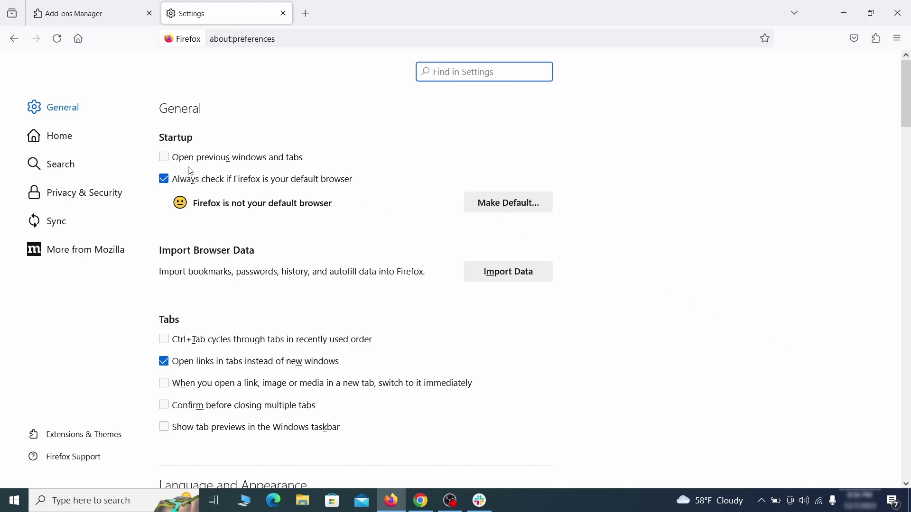
pyautogui.click(68, 137)
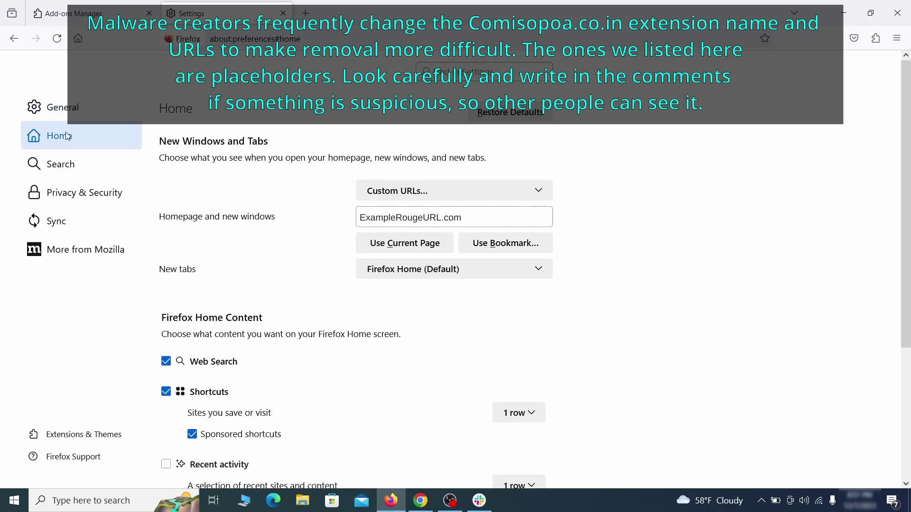
pyautogui.tripleClick(459, 218)
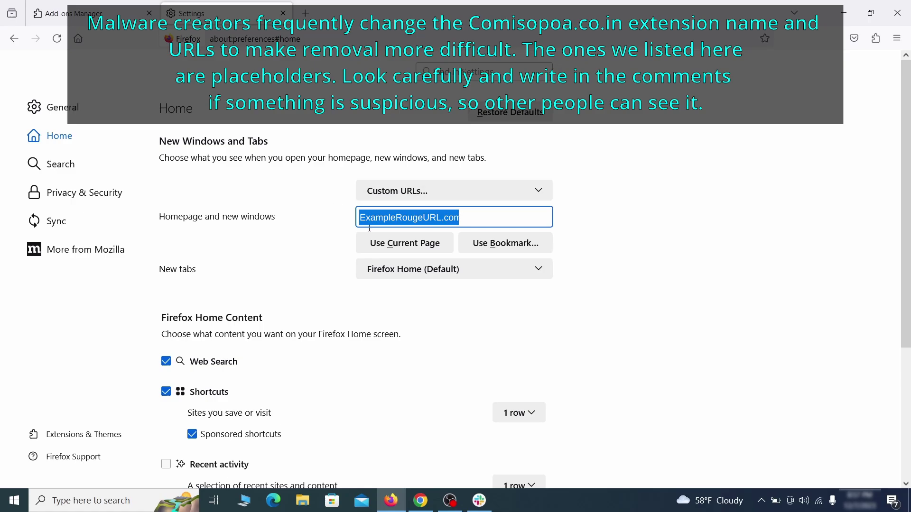
pyautogui.press('BackSpace')
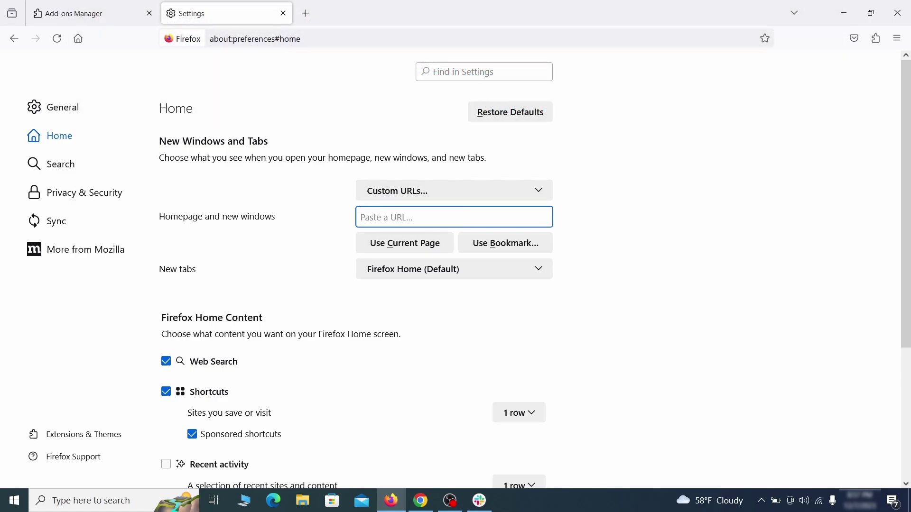
# Step: Make Google Firefox's default search engine
pyautogui.click(62, 163)
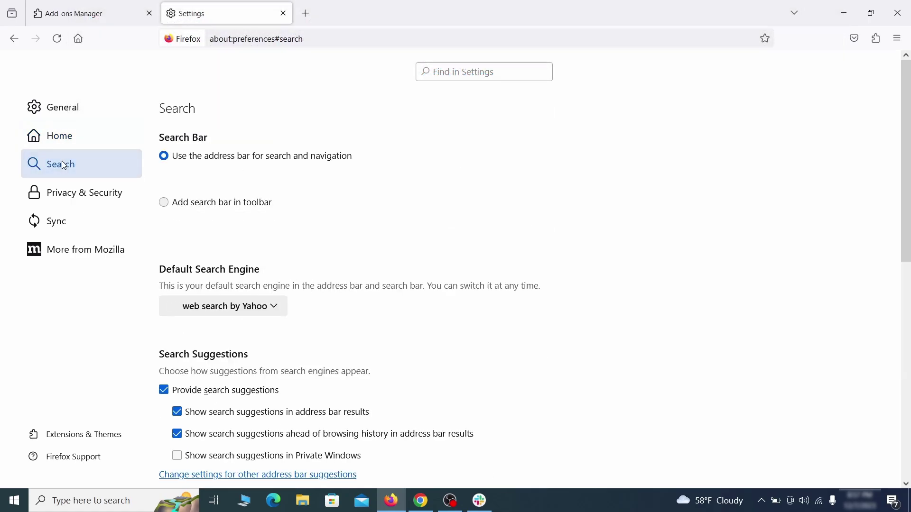
pyautogui.scroll(-2, 297, 248)
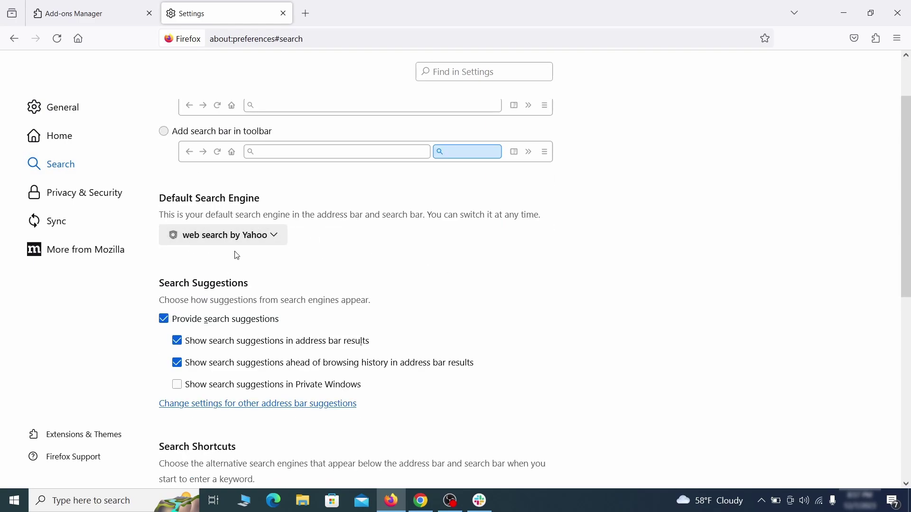
pyautogui.click(273, 238)
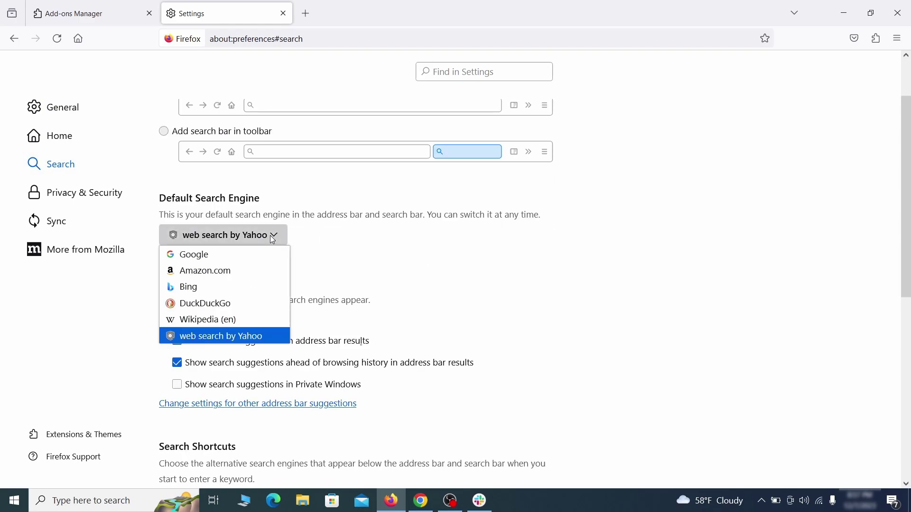
pyautogui.click(264, 253)
# Step: Remove the web search by Yahoo entry from Firefox's search shortcuts
pyautogui.scroll(-5, 431, 268)
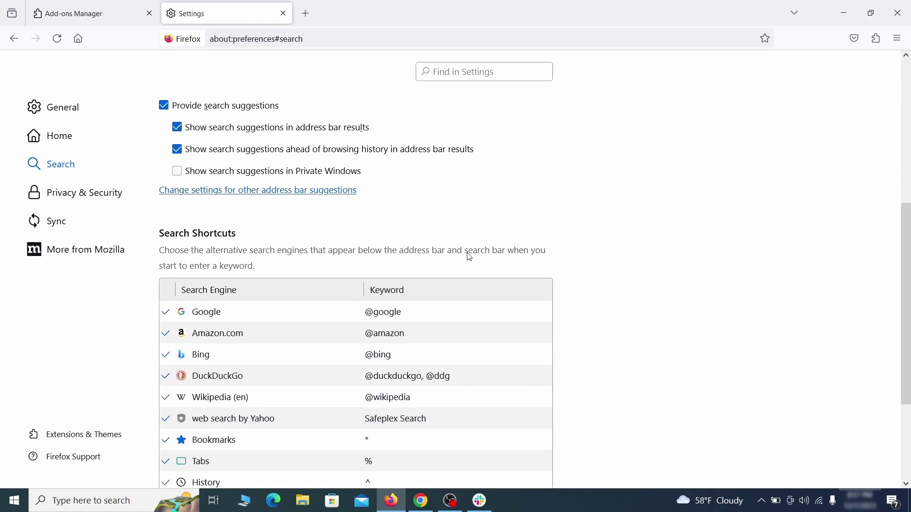
pyautogui.scroll(-2, 497, 240)
pyautogui.scroll(-2, 496, 240)
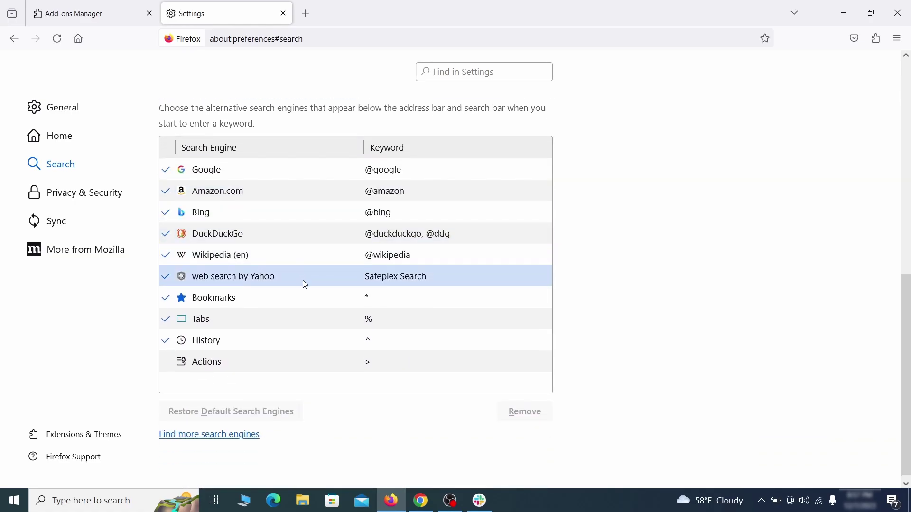
pyautogui.click(453, 282)
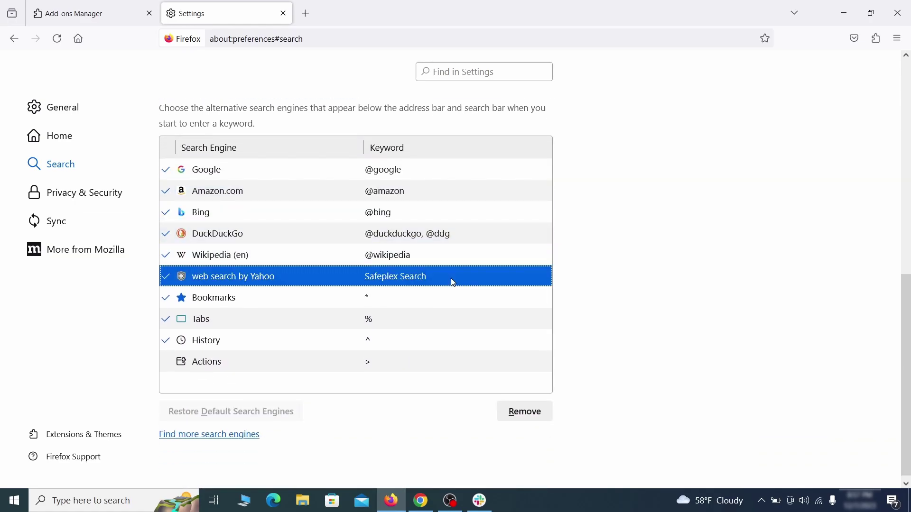
pyautogui.click(545, 423)
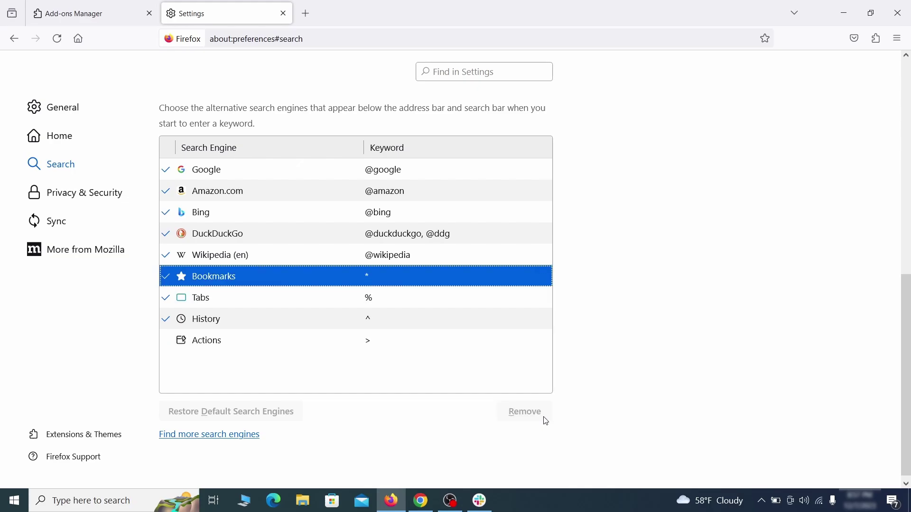
pyautogui.scroll(3, 431, 299)
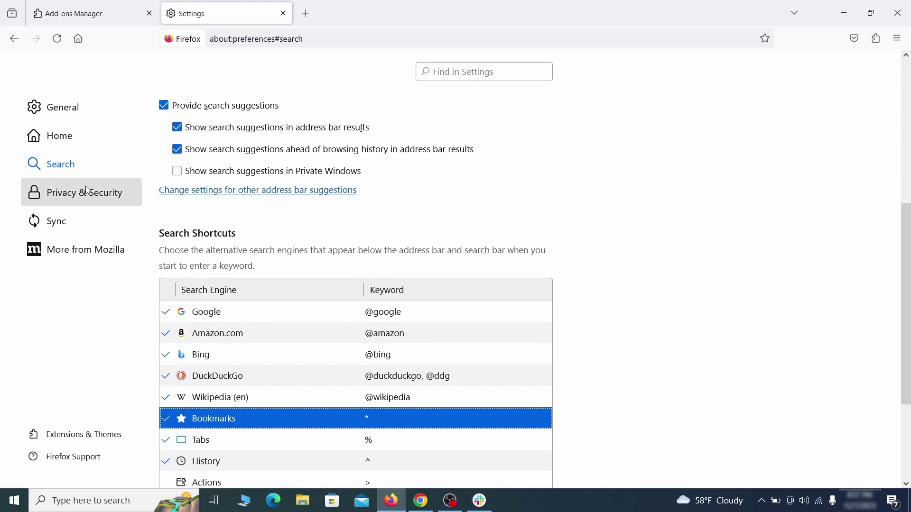
# Step: Clear all cookies, site data and cached web content in Firefox's Privacy & Security settings
pyautogui.click(88, 191)
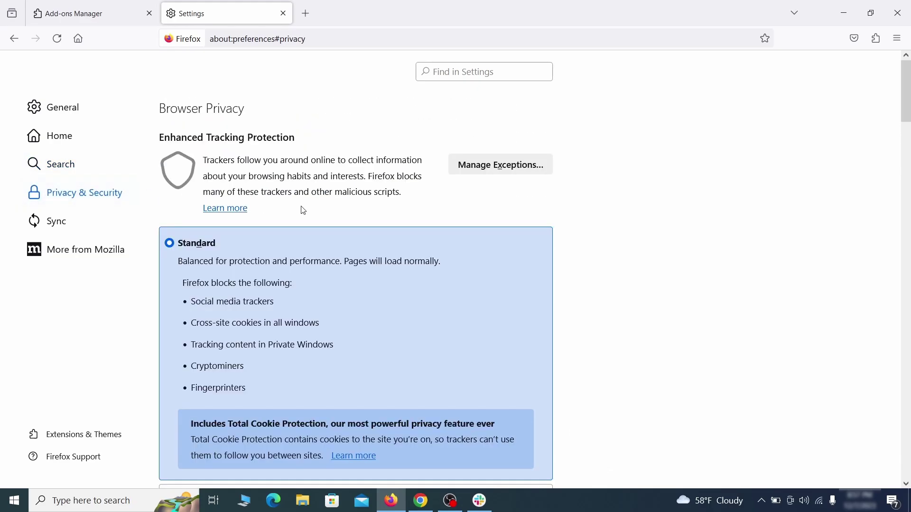
pyautogui.scroll(-10, 606, 218)
pyautogui.click(524, 300)
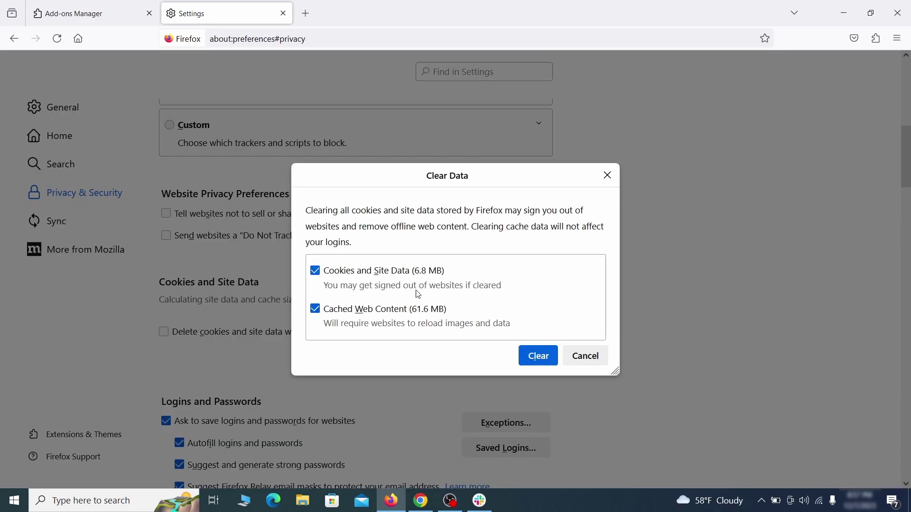
pyautogui.click(545, 356)
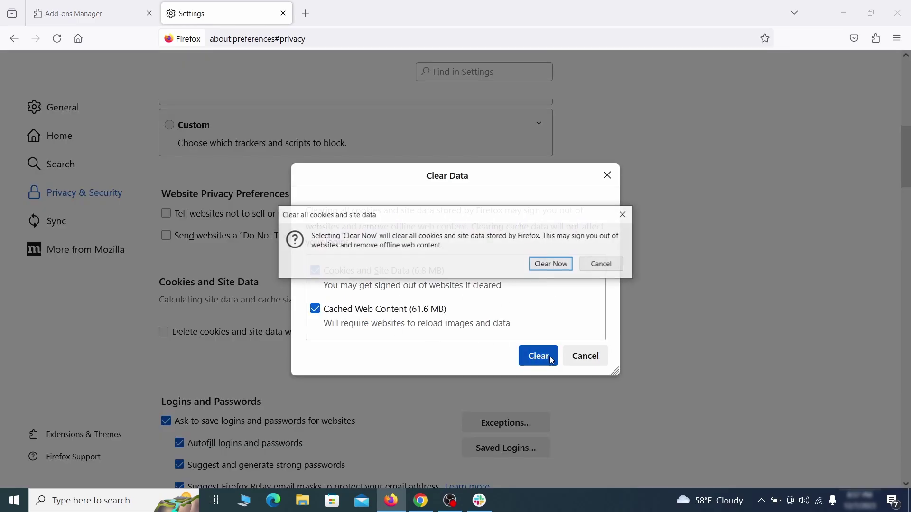
pyautogui.click(553, 265)
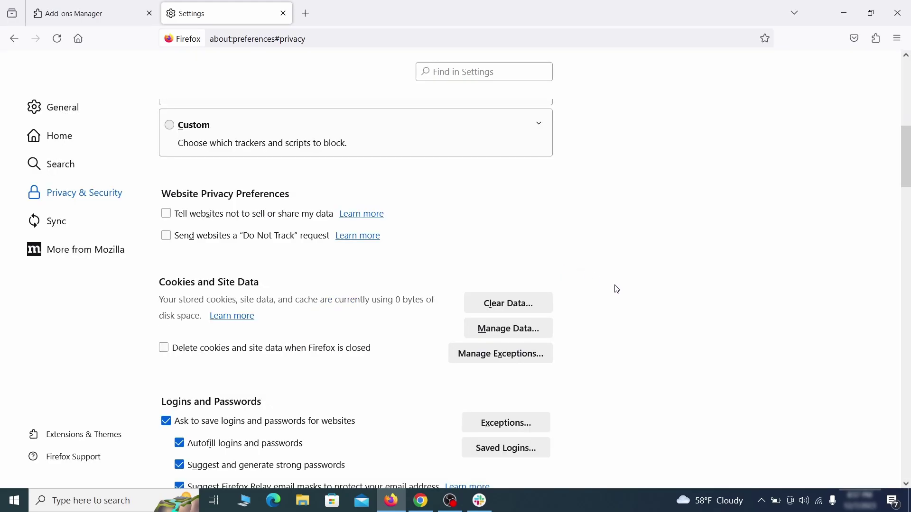
# Step: Open the Notifications permission settings for websites
pyautogui.scroll(-5, 618, 291)
pyautogui.scroll(-10, 619, 292)
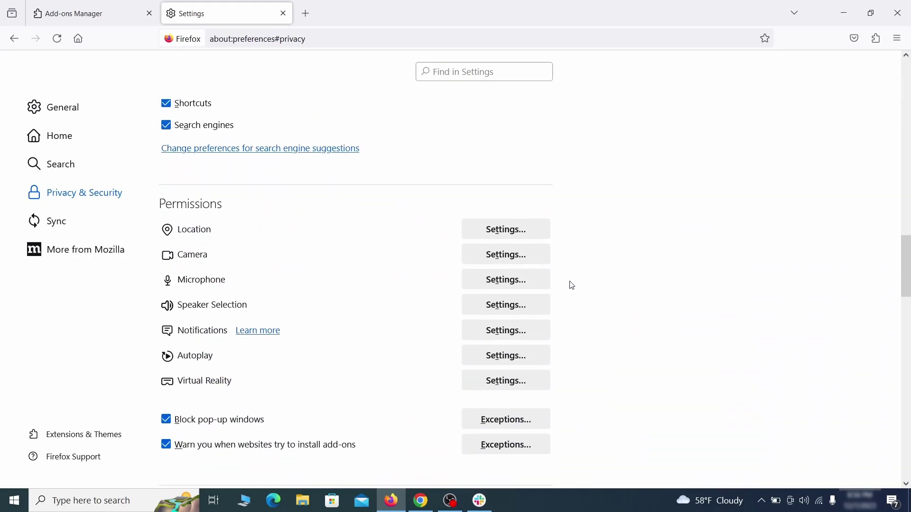
pyautogui.click(524, 333)
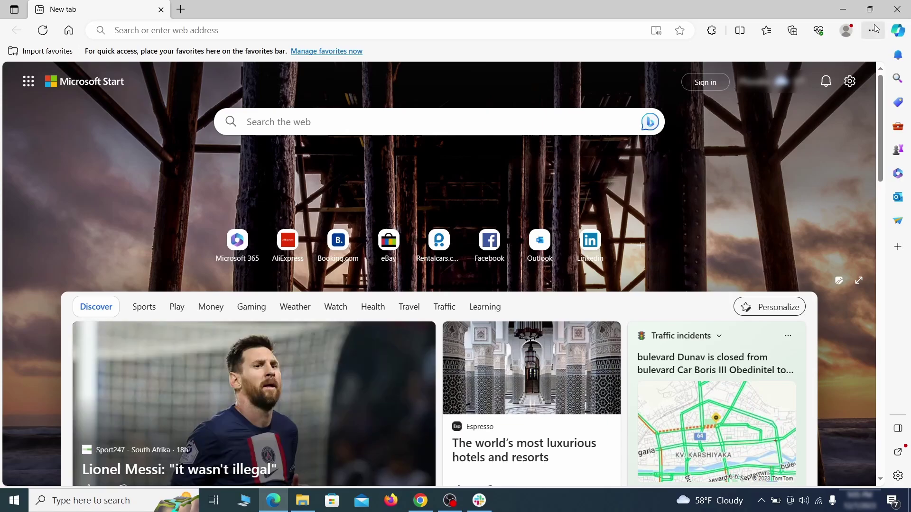
# Step: Toggle off Quidco Cashback Reminder in Edge, click its Remove button, and open a new tab
pyautogui.click(873, 30)
pyautogui.click(781, 210)
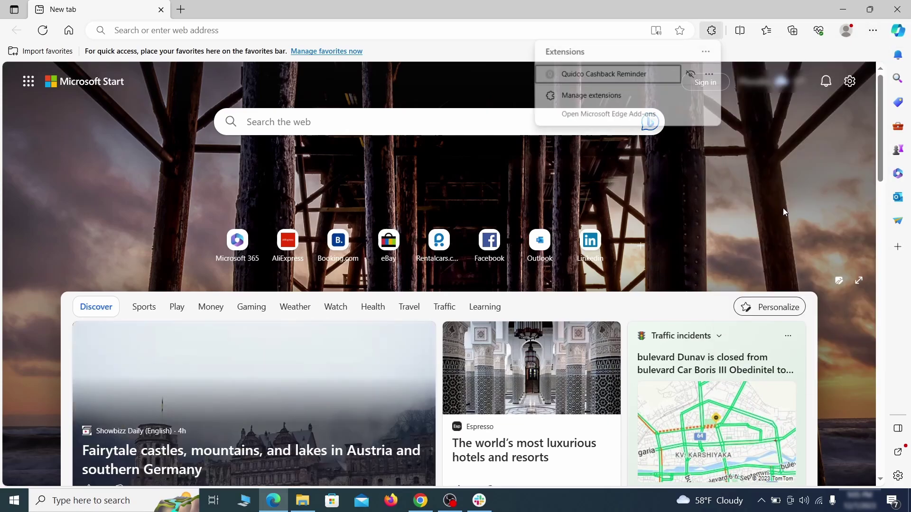
pyautogui.click(589, 97)
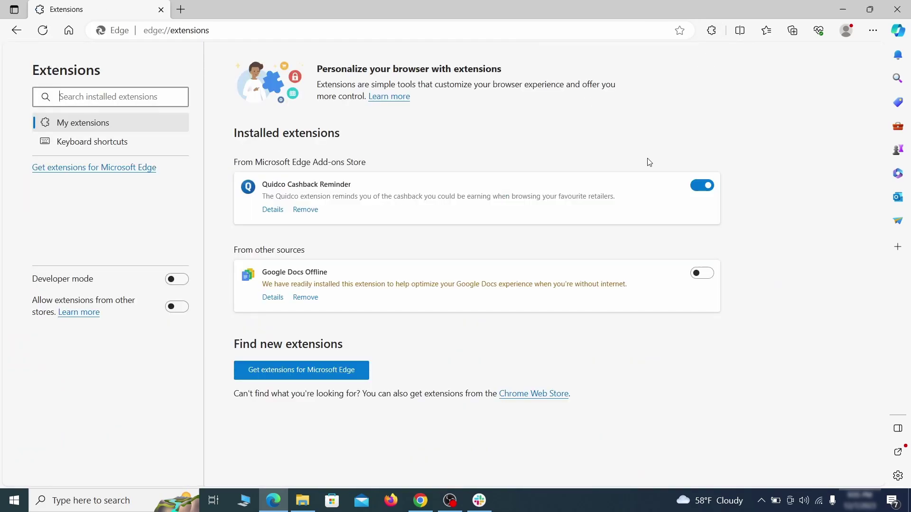
pyautogui.click(703, 186)
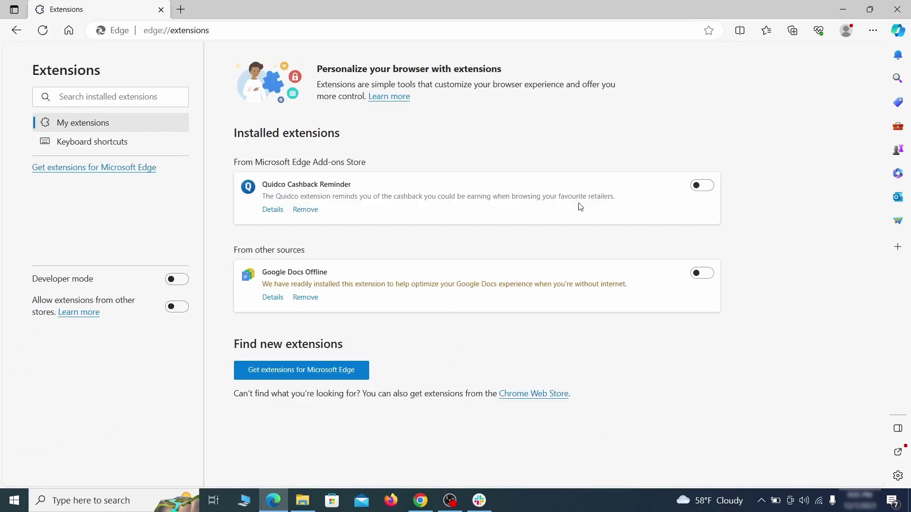
pyautogui.click(304, 210)
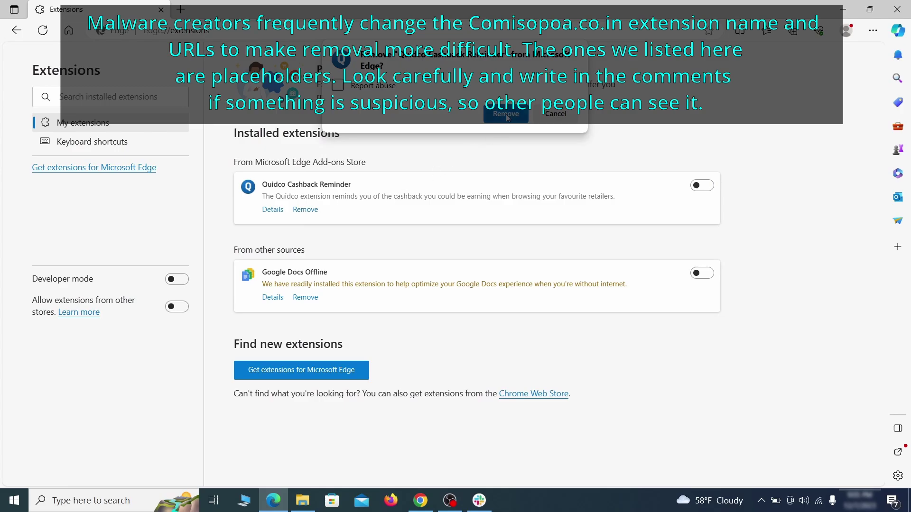
pyautogui.hotkey('ctrl', 't')
pyautogui.click(873, 30)
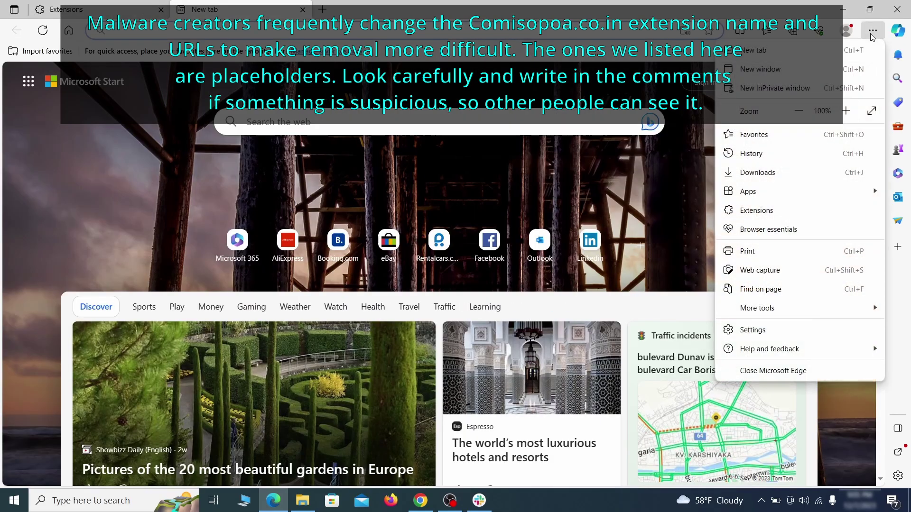
# Step: Clear Edge's browsing data from Privacy, search, and services
pyautogui.click(757, 328)
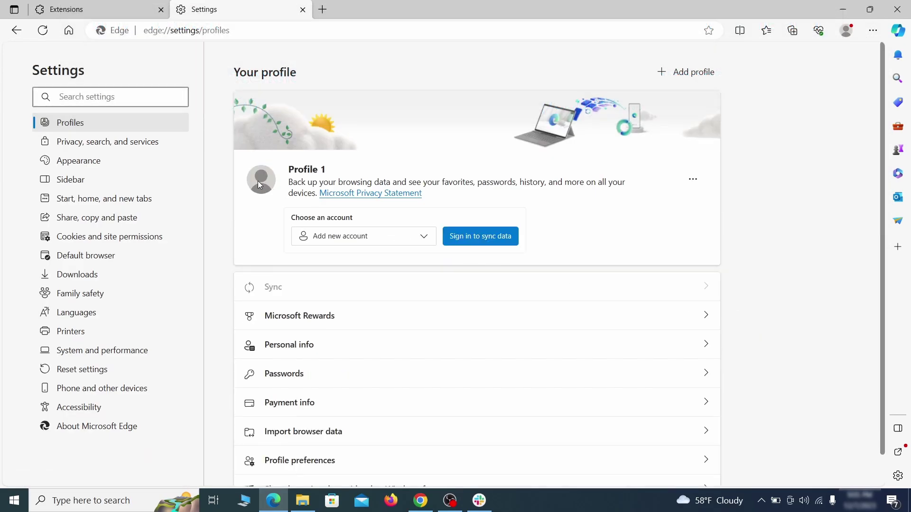
pyautogui.click(153, 144)
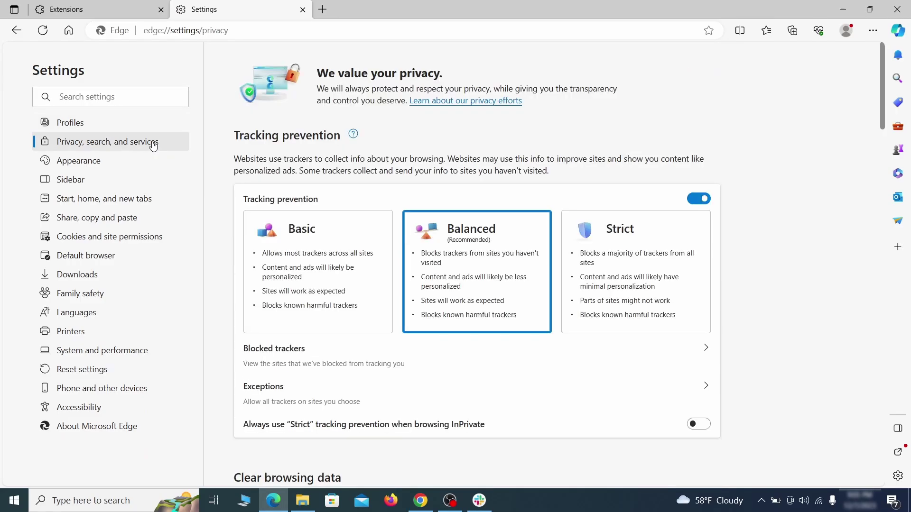
pyautogui.scroll(-4, 494, 290)
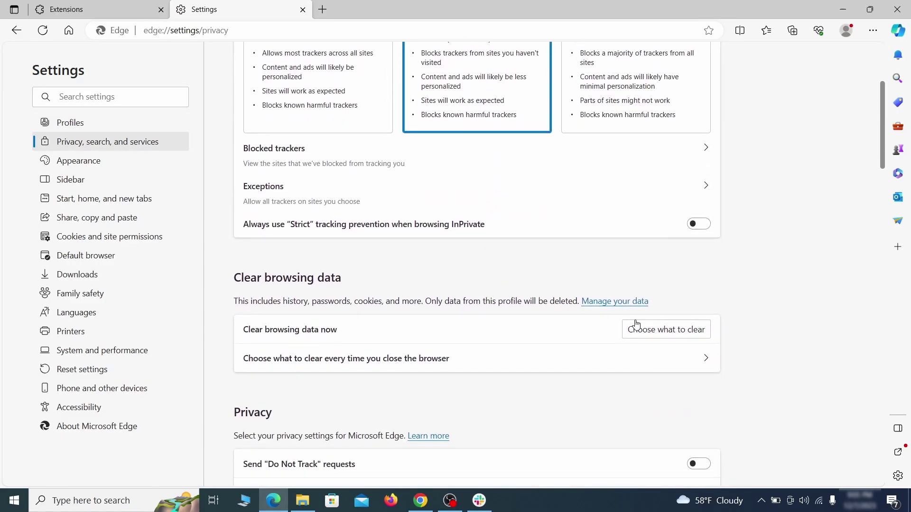
pyautogui.click(682, 330)
pyautogui.scroll(-1, 376, 273)
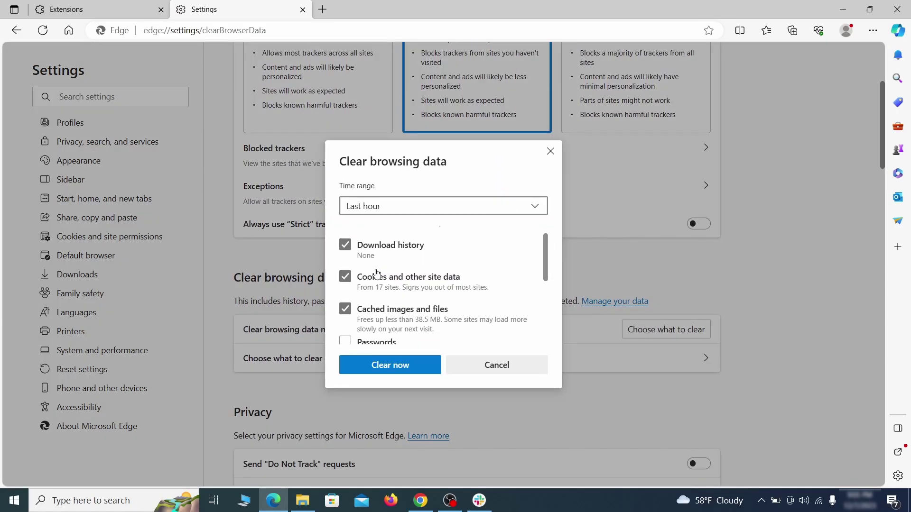
pyautogui.scroll(-3, 376, 273)
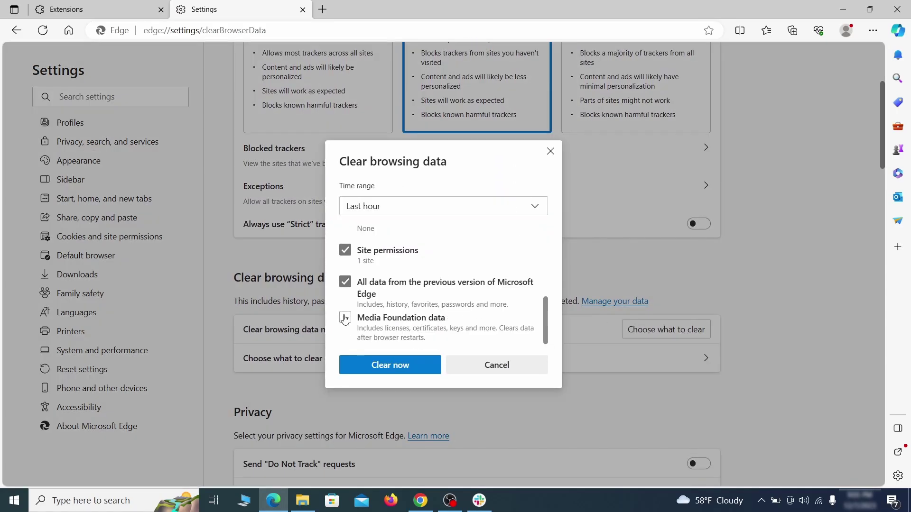
pyautogui.click(426, 370)
# Step: Set Google as Edge's address bar search engine
pyautogui.scroll(-10, 588, 270)
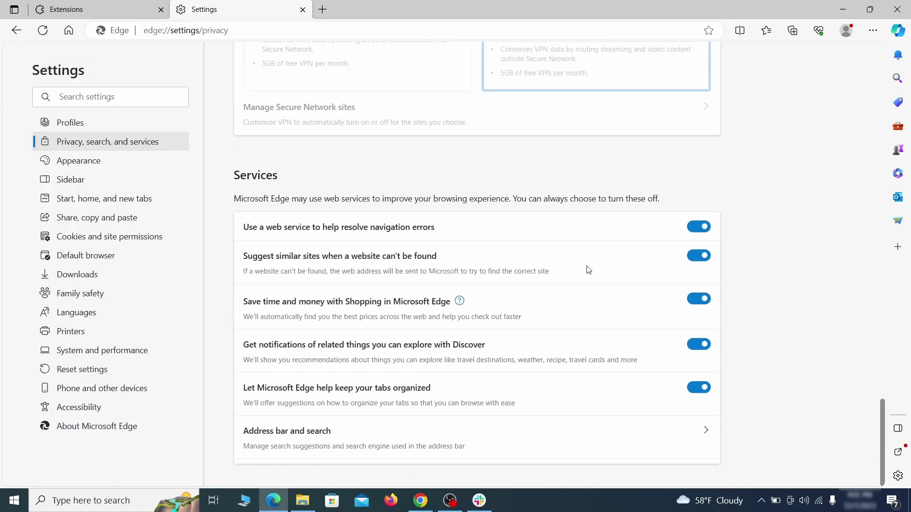
pyautogui.click(520, 447)
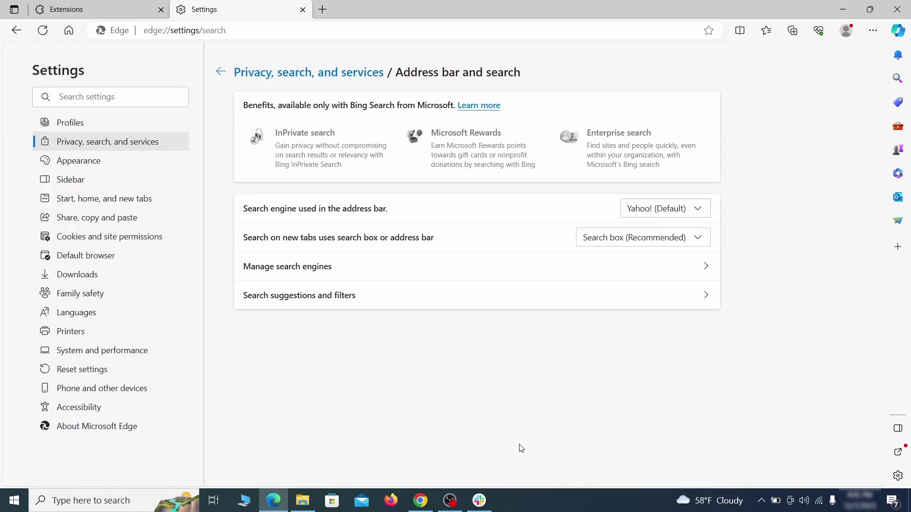
pyautogui.click(702, 210)
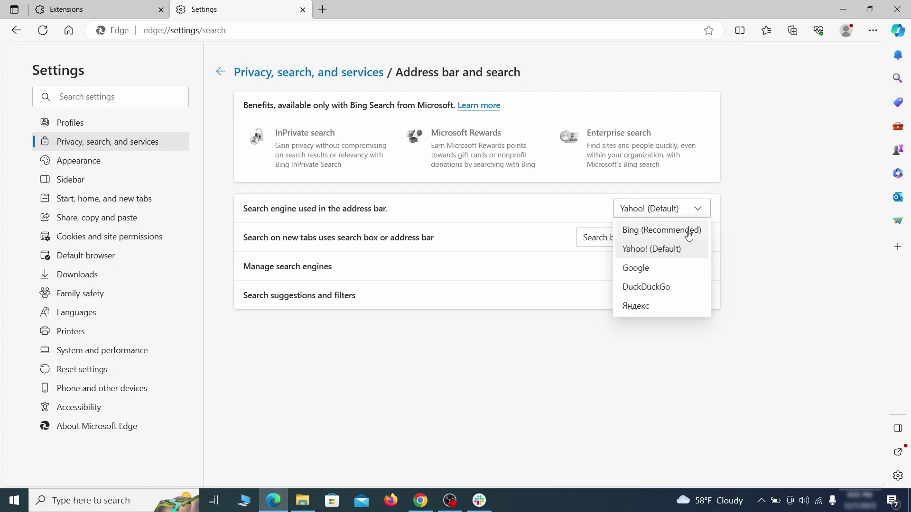
pyautogui.click(676, 265)
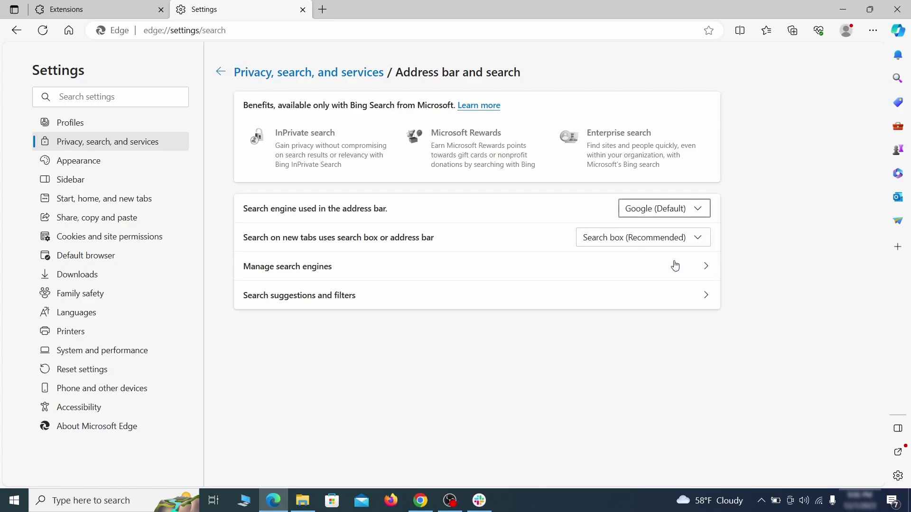
# Step: Remove the ExampleRougeURL.com entry from Edge's search engine list
pyautogui.click(351, 274)
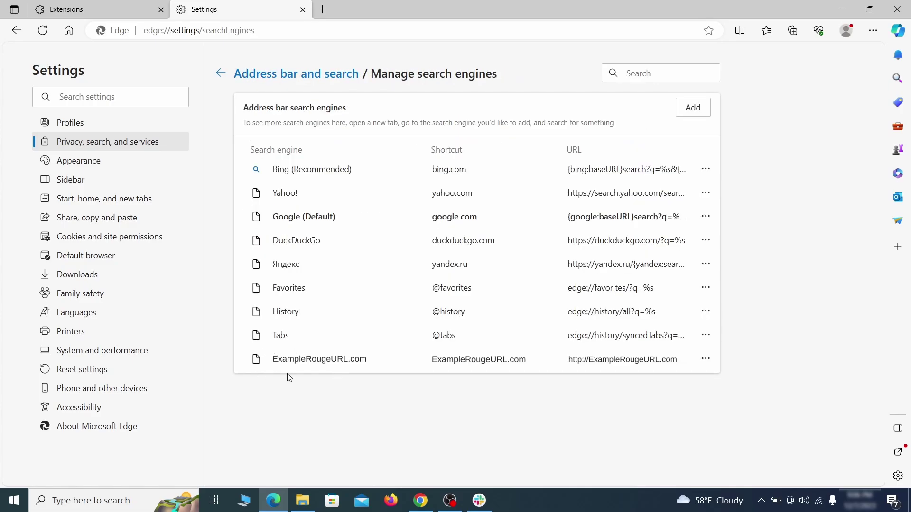
pyautogui.click(705, 359)
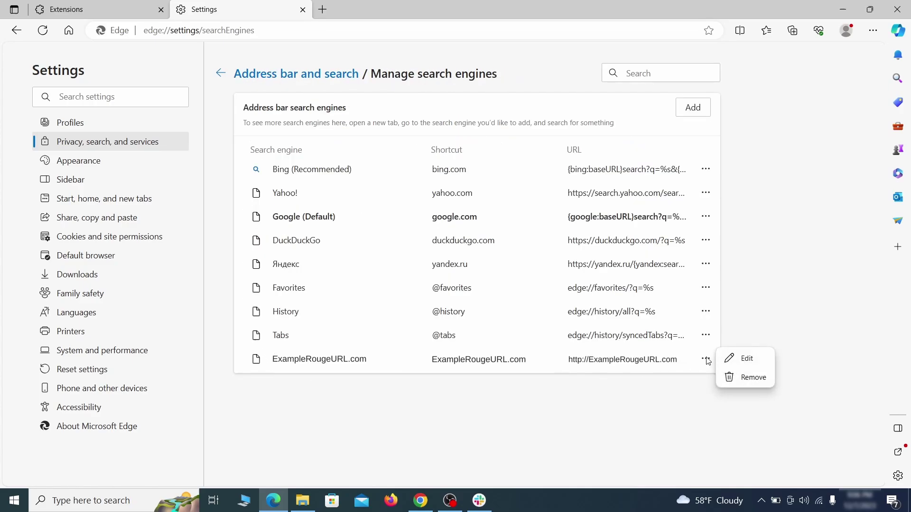
pyautogui.click(754, 378)
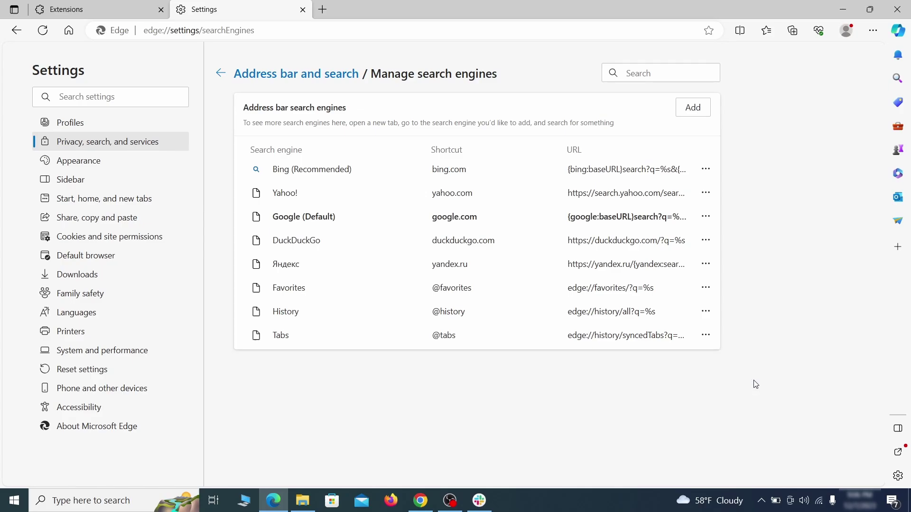
# Step: Delete the ExampleRougeURL.com startup page, set home to New tab page, and restore previous tabs
pyautogui.click(114, 200)
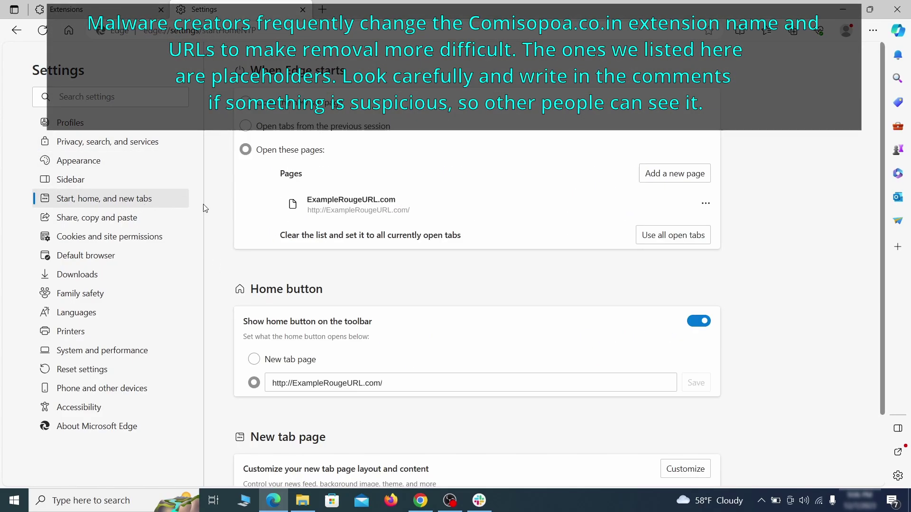
pyautogui.click(705, 209)
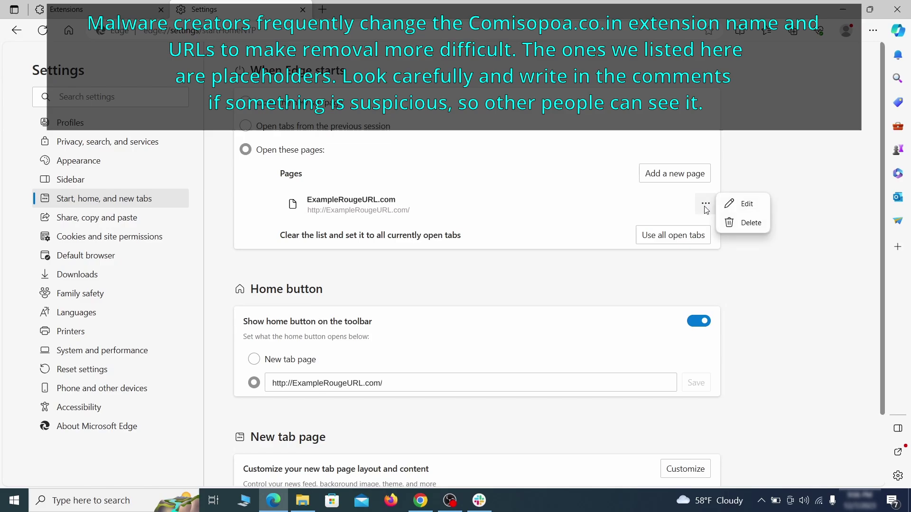
pyautogui.click(742, 224)
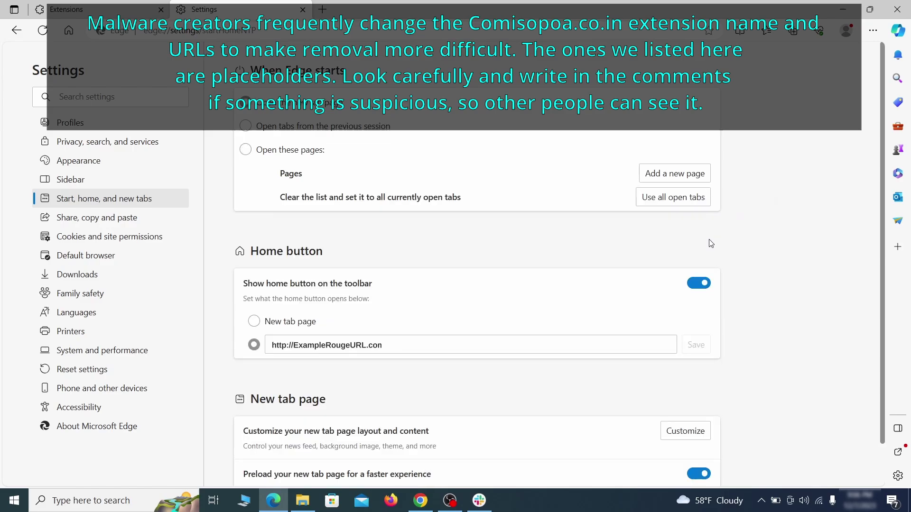
pyautogui.tripleClick(396, 341)
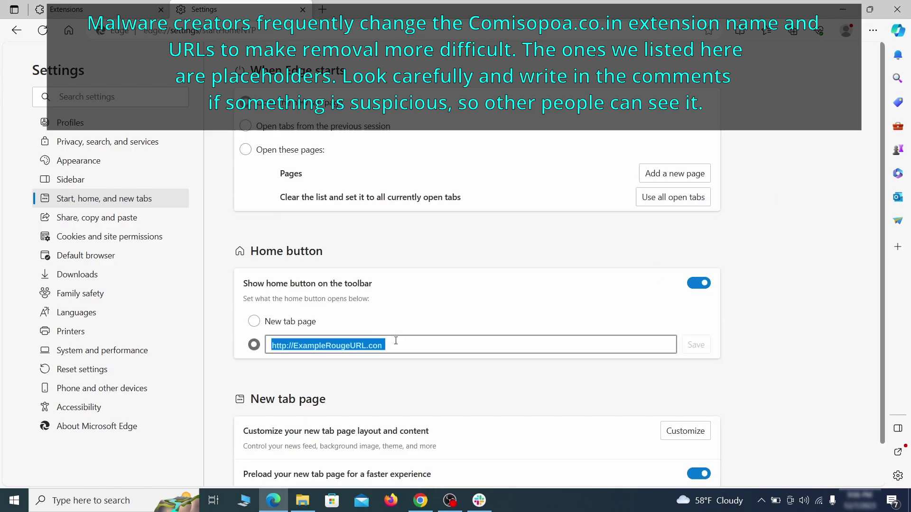
pyautogui.press('BackSpace')
pyautogui.click(254, 321)
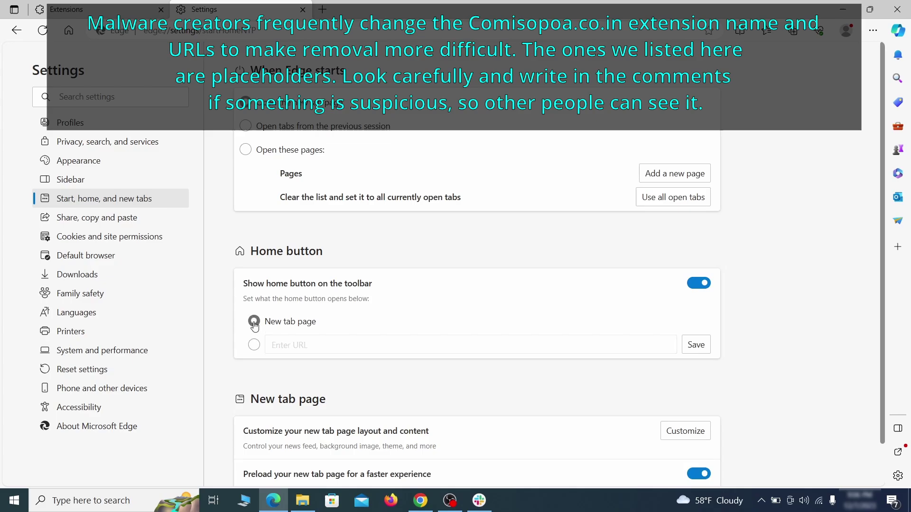
pyautogui.click(245, 126)
# Step: Find ExampleRougeURL.com under site notification permissions and bring up its options menu
pyautogui.click(166, 237)
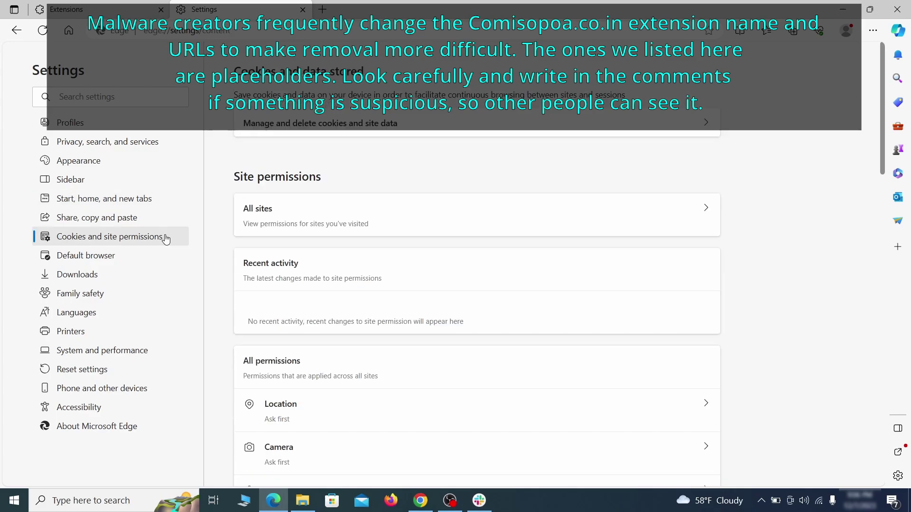
pyautogui.scroll(-5, 440, 247)
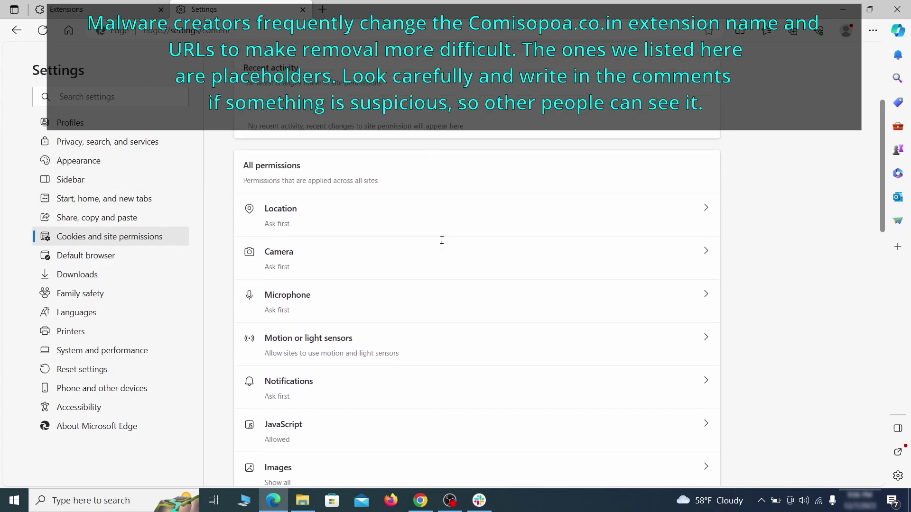
pyautogui.scroll(-1, 441, 250)
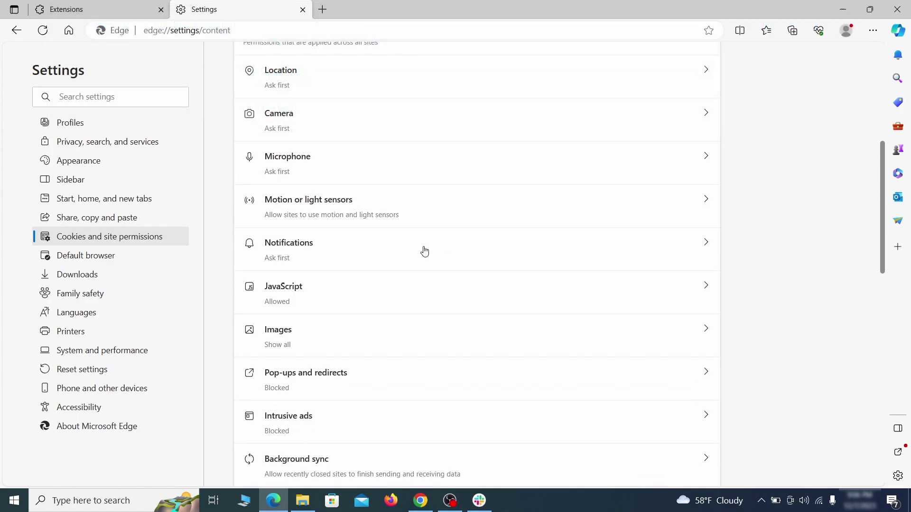
pyautogui.click(424, 251)
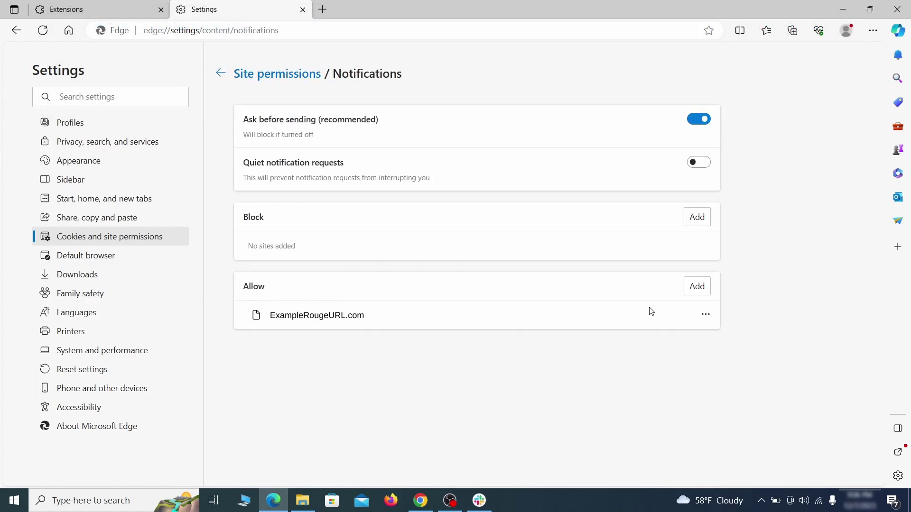
pyautogui.click(706, 314)
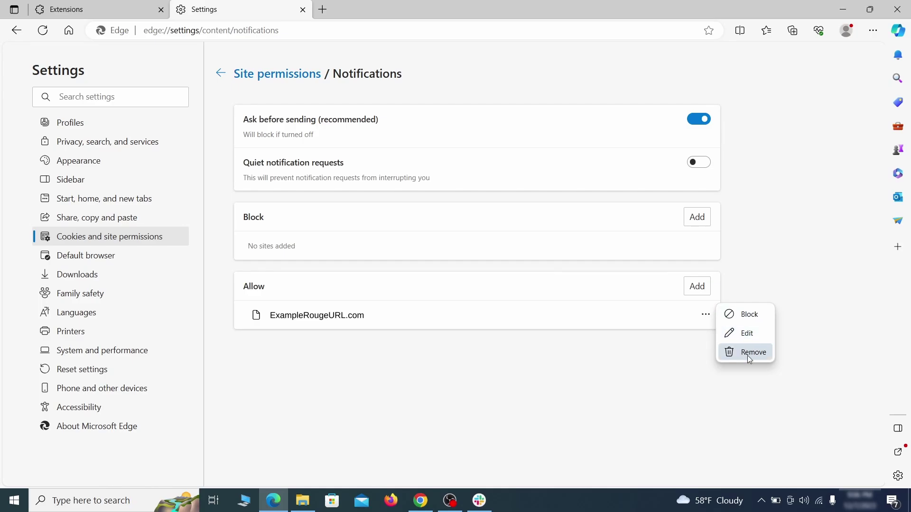